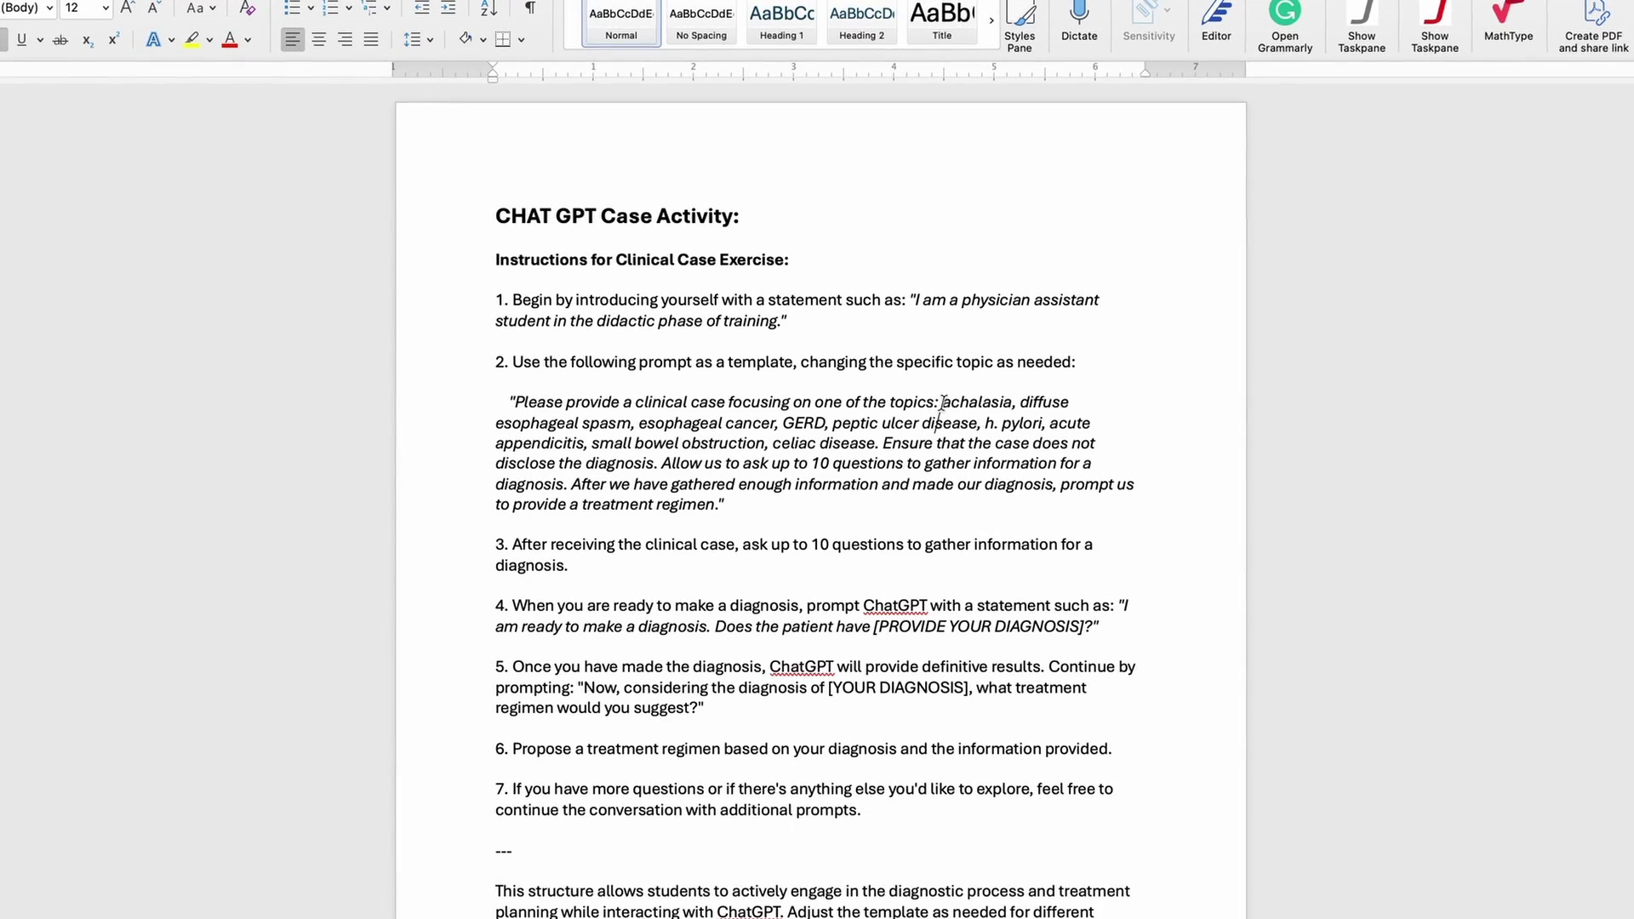
- Highlight the topic list in the Word exercise prompt, then scroll further down the instructions
left_click_drag(939, 400, 874, 443)
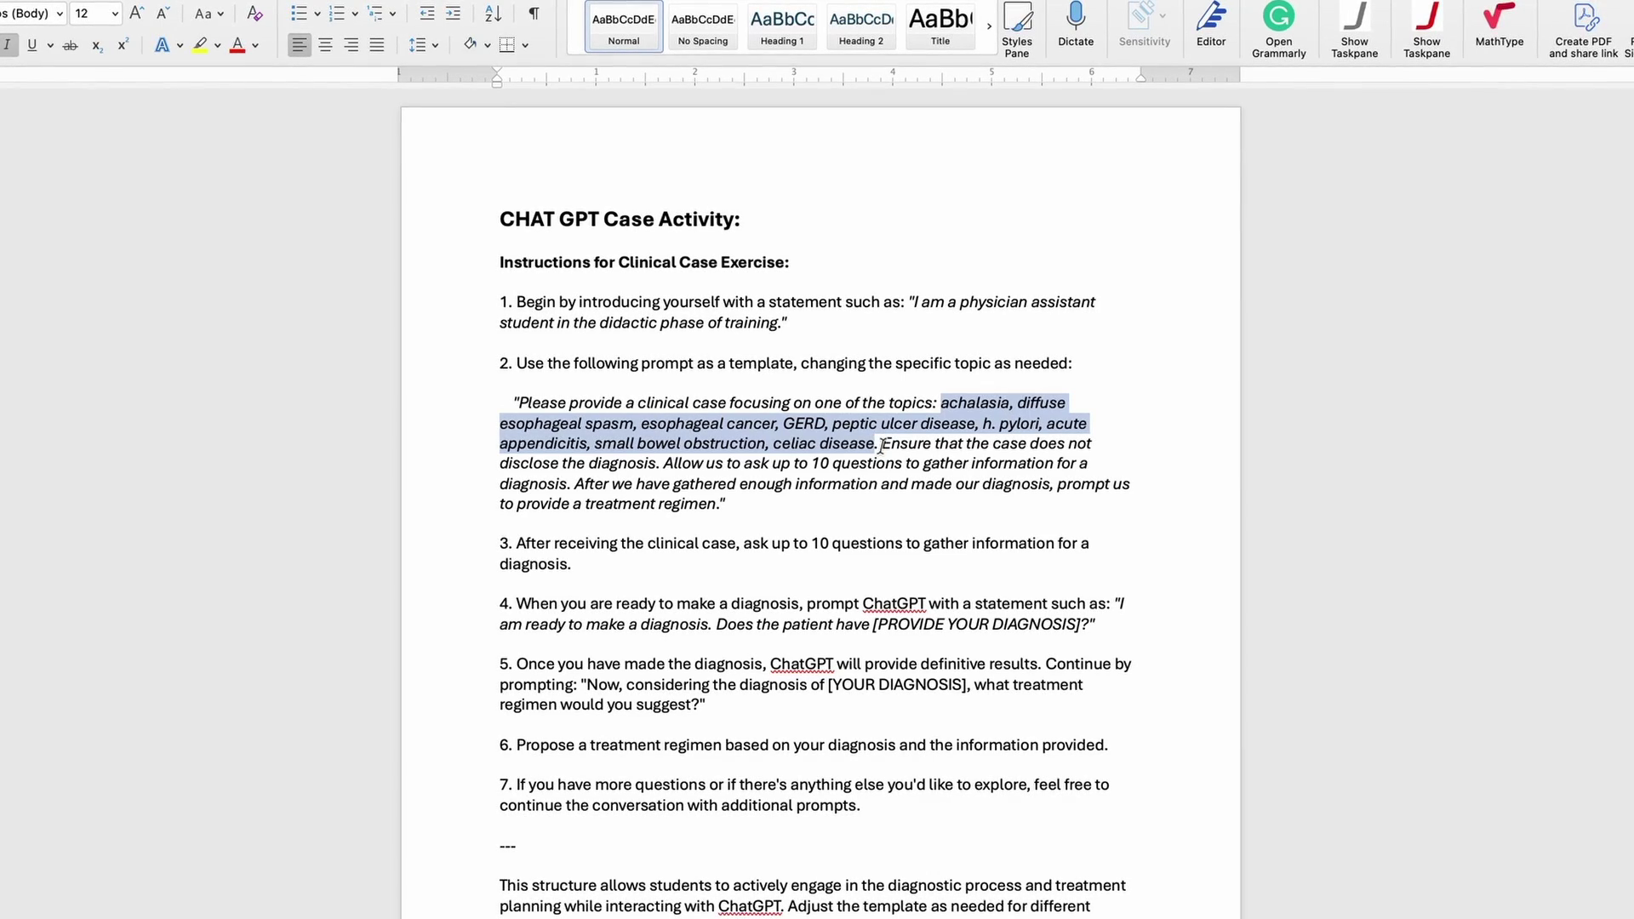
left_click(881, 443)
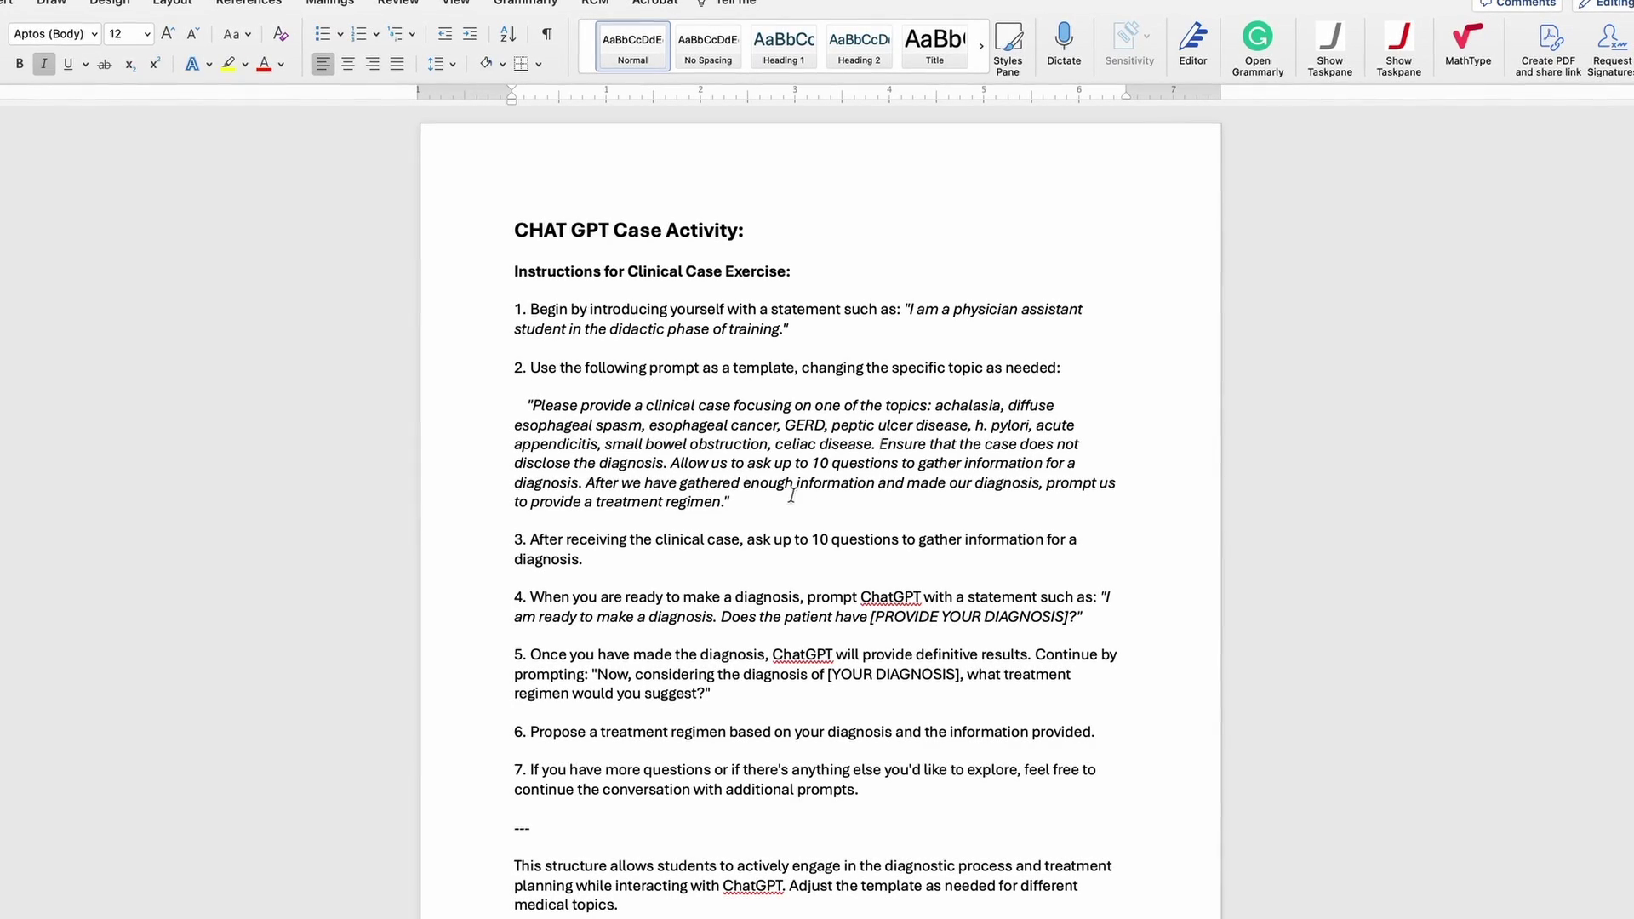
scroll(765, 579, "down", 2)
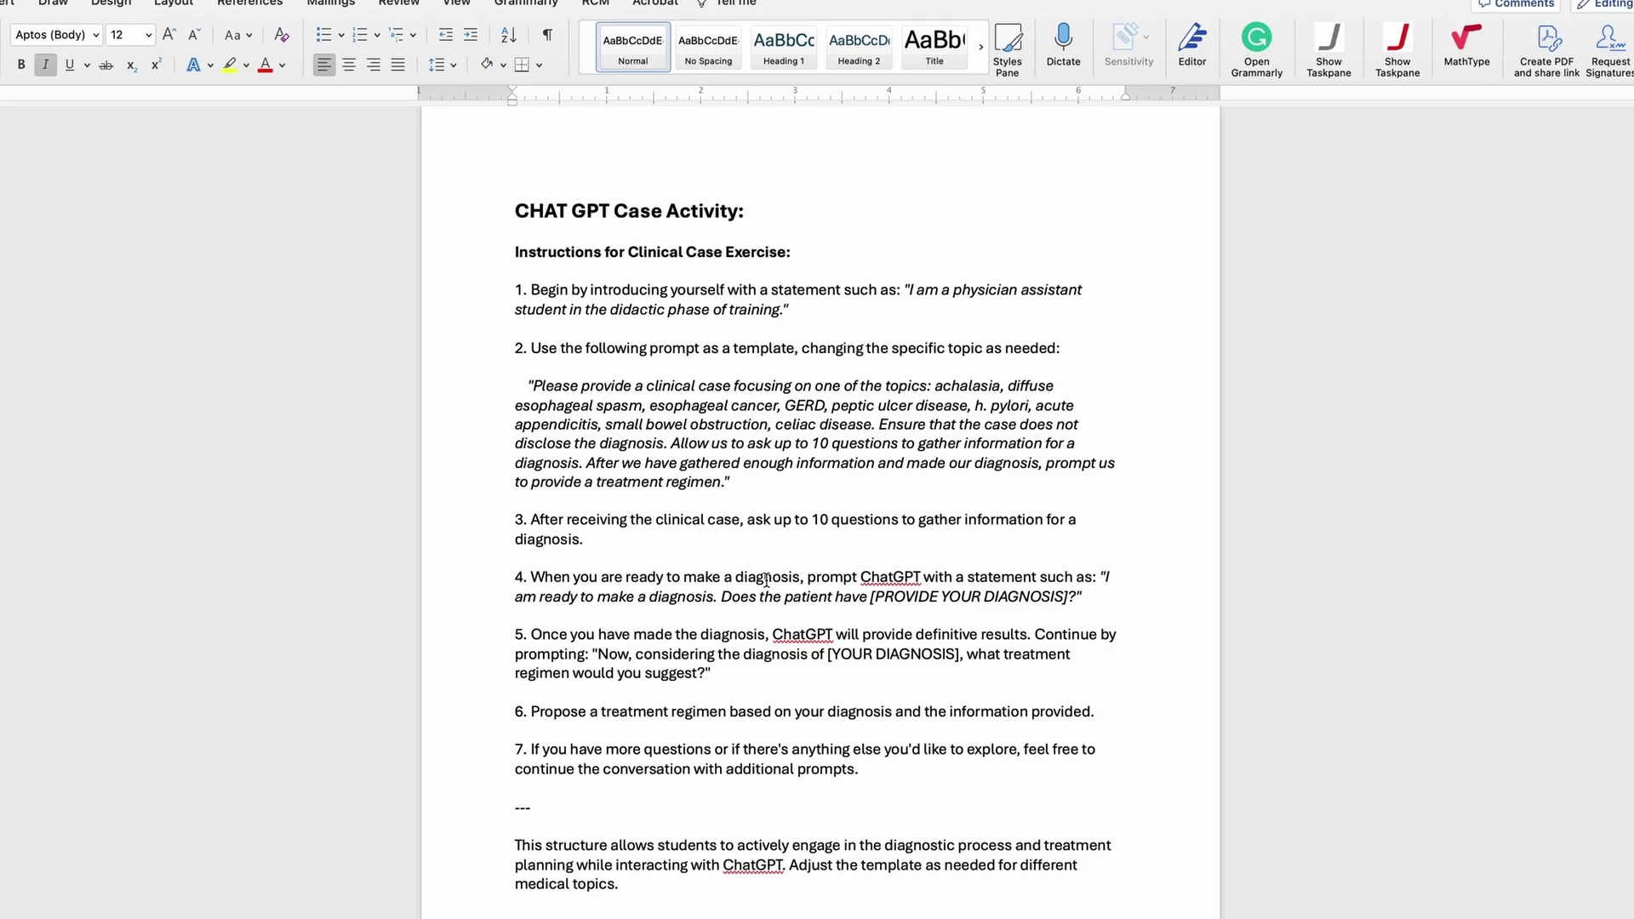
scroll(770, 579, "down", 2)
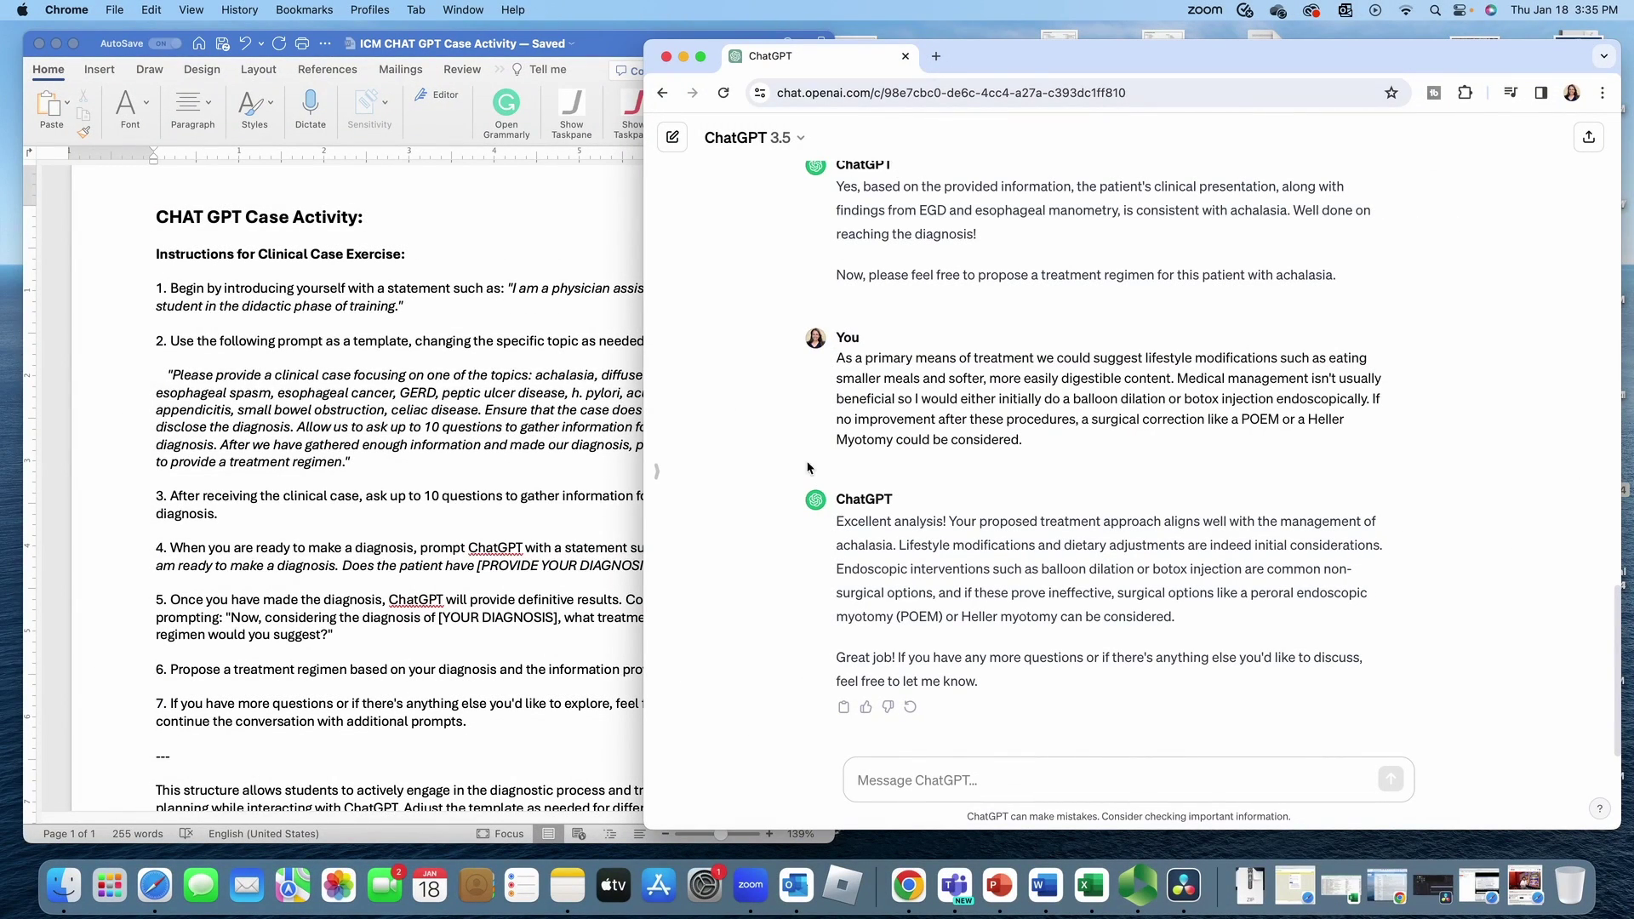
- Maximize Chrome and review the conversation from the 56-year-old male's progressive dysphagia presentation
left_click(703, 57)
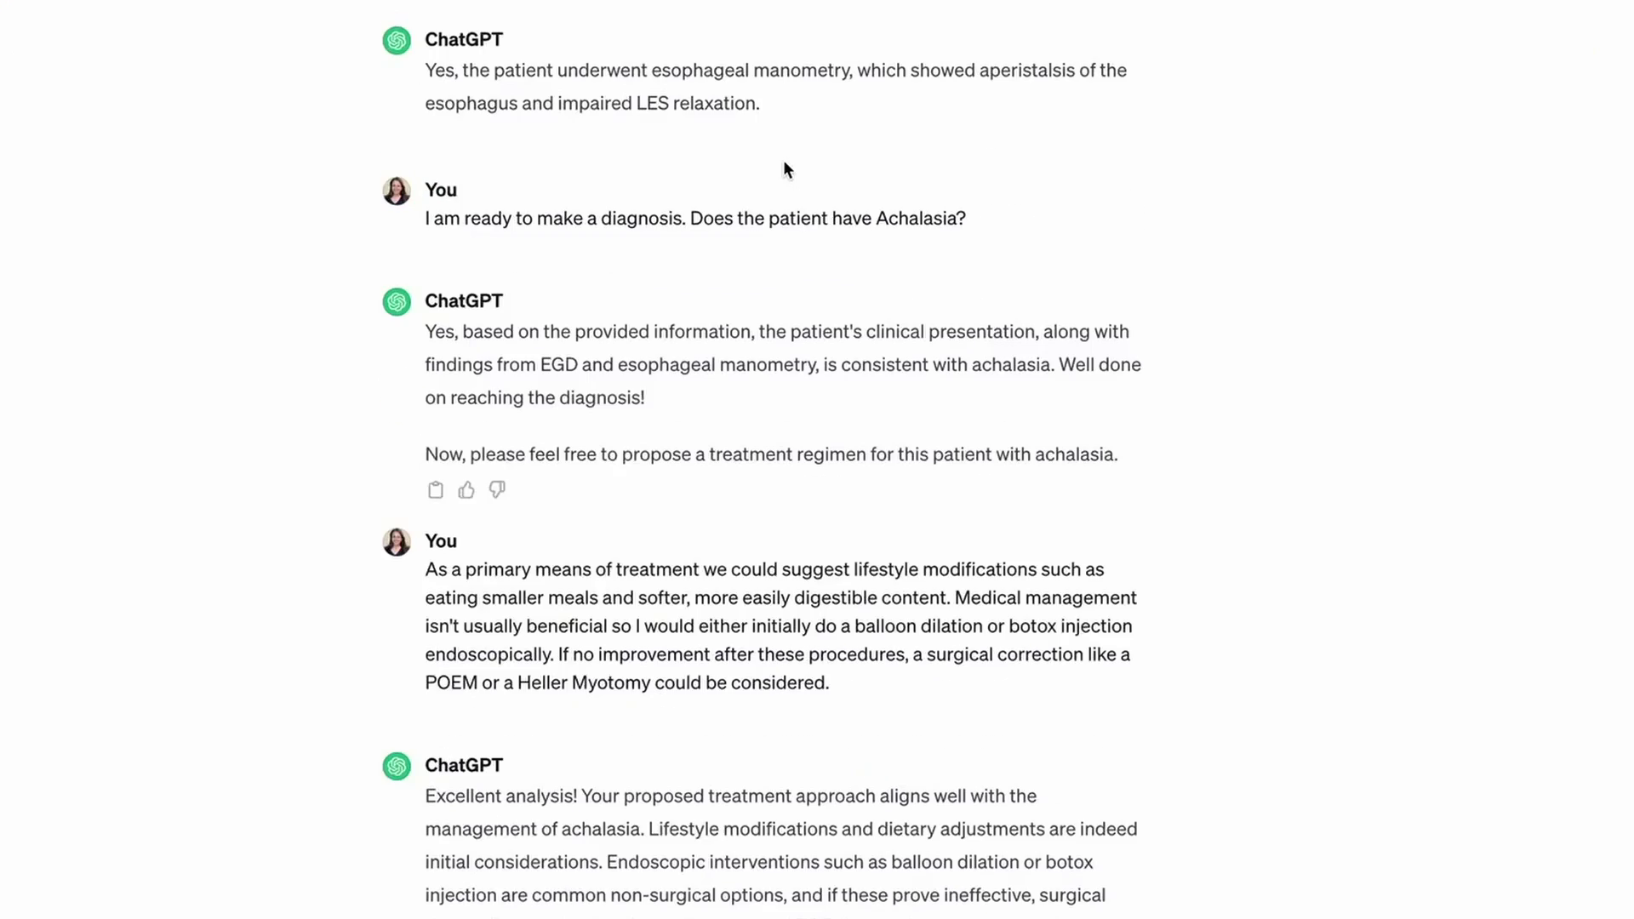
scroll(784, 166, "up", 20)
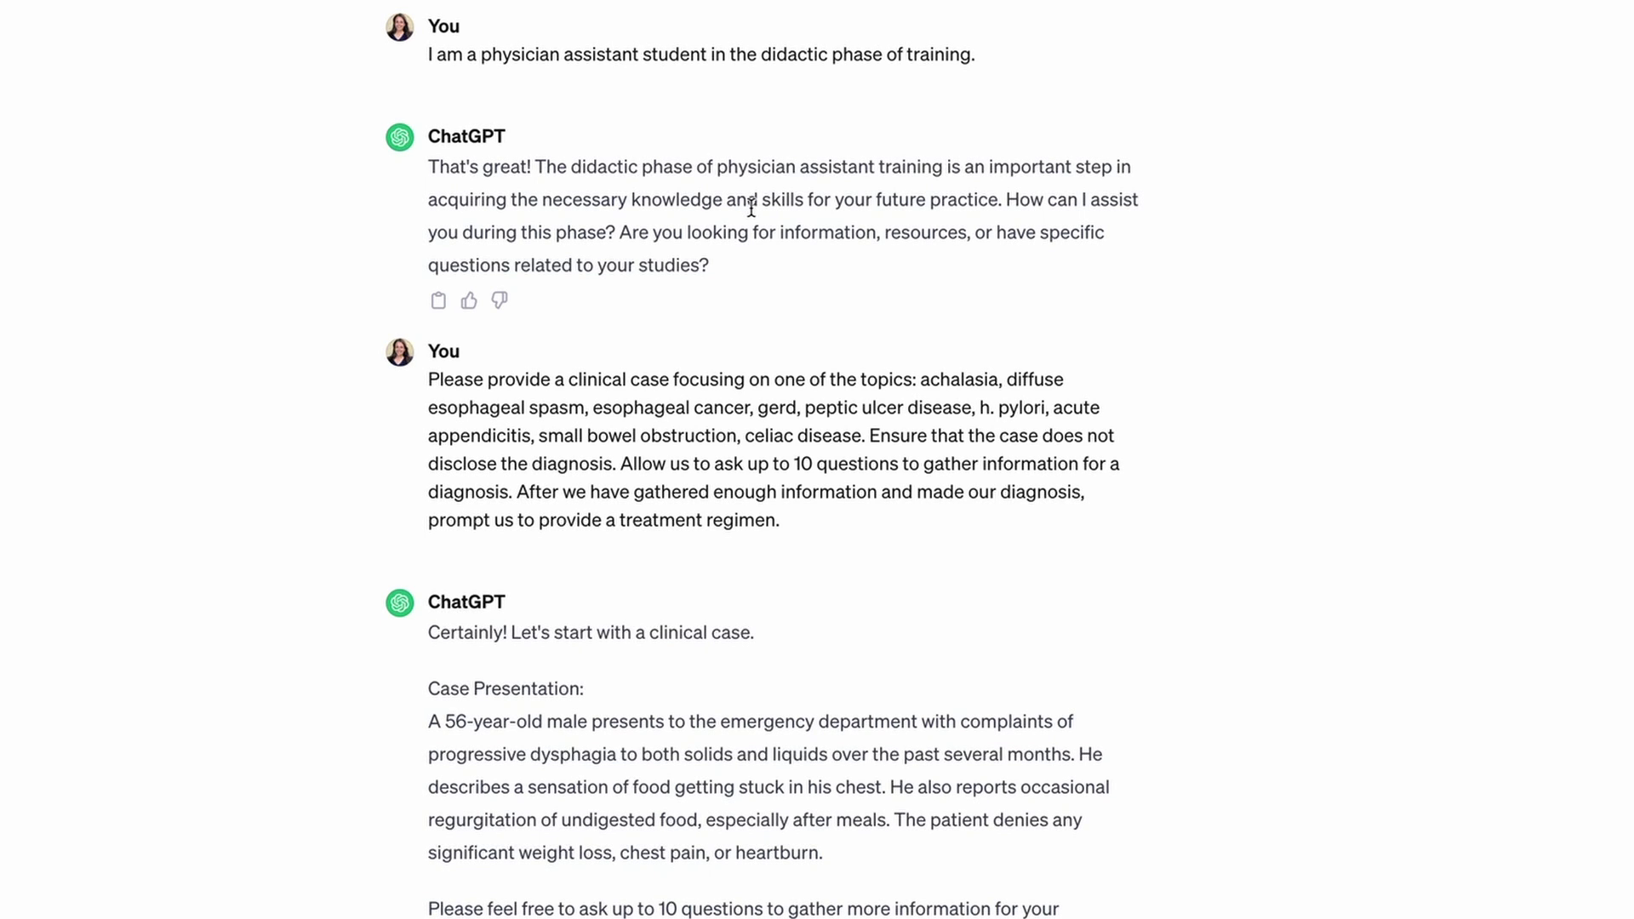
scroll(752, 219, "down", 1)
scroll(751, 217, "down", 3)
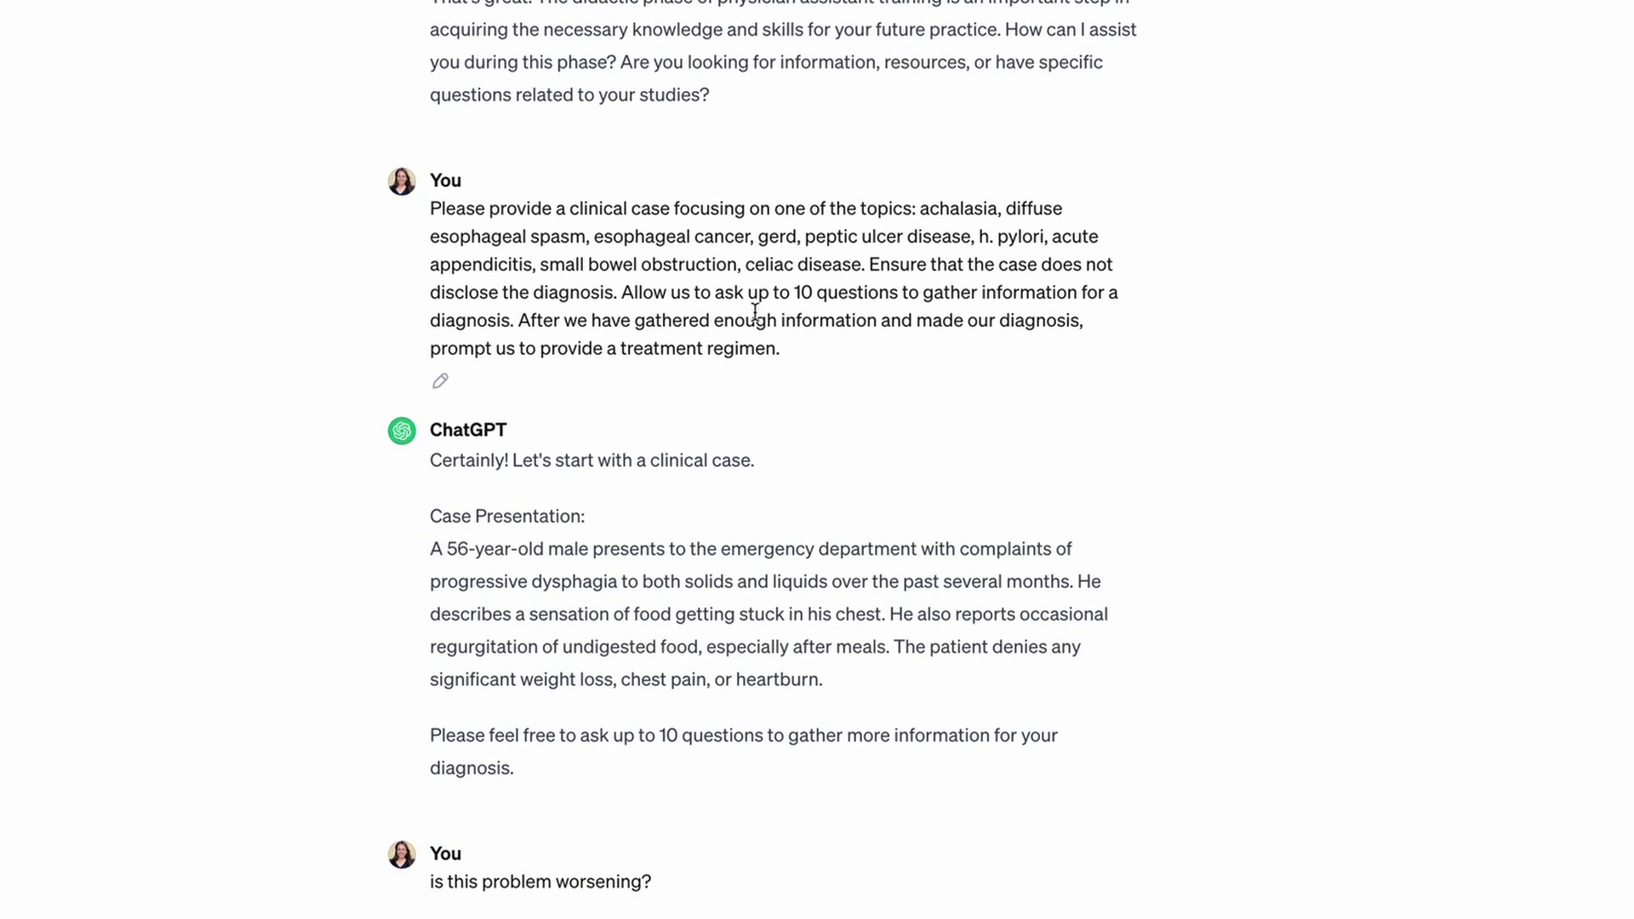
scroll(692, 429, "down", 5)
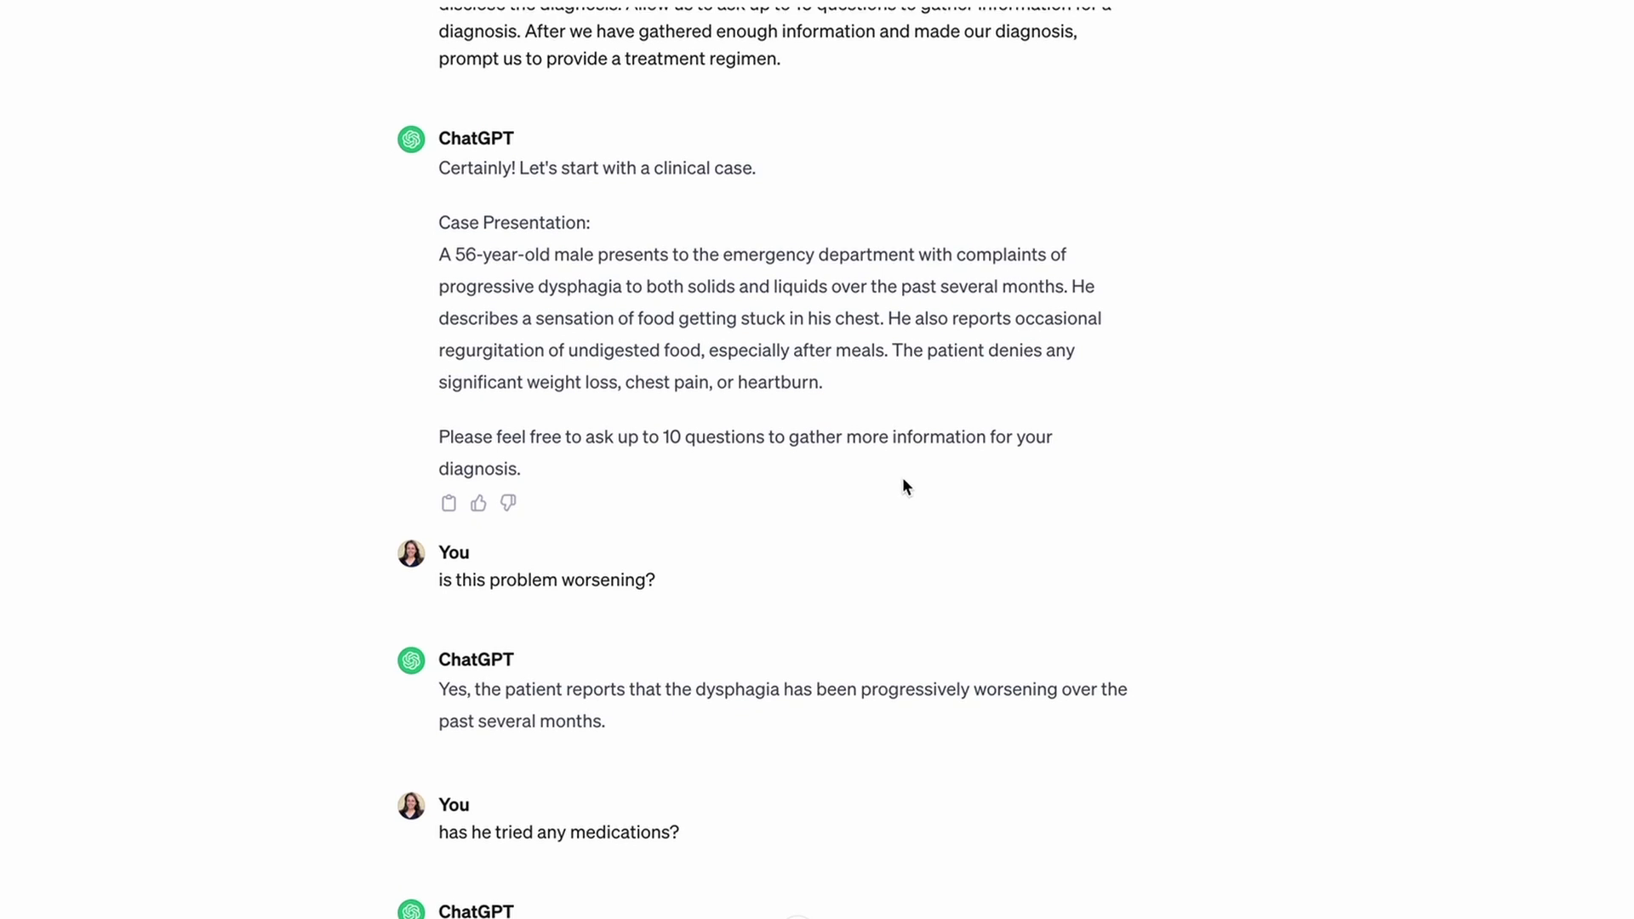
scroll(901, 476, "down", 1)
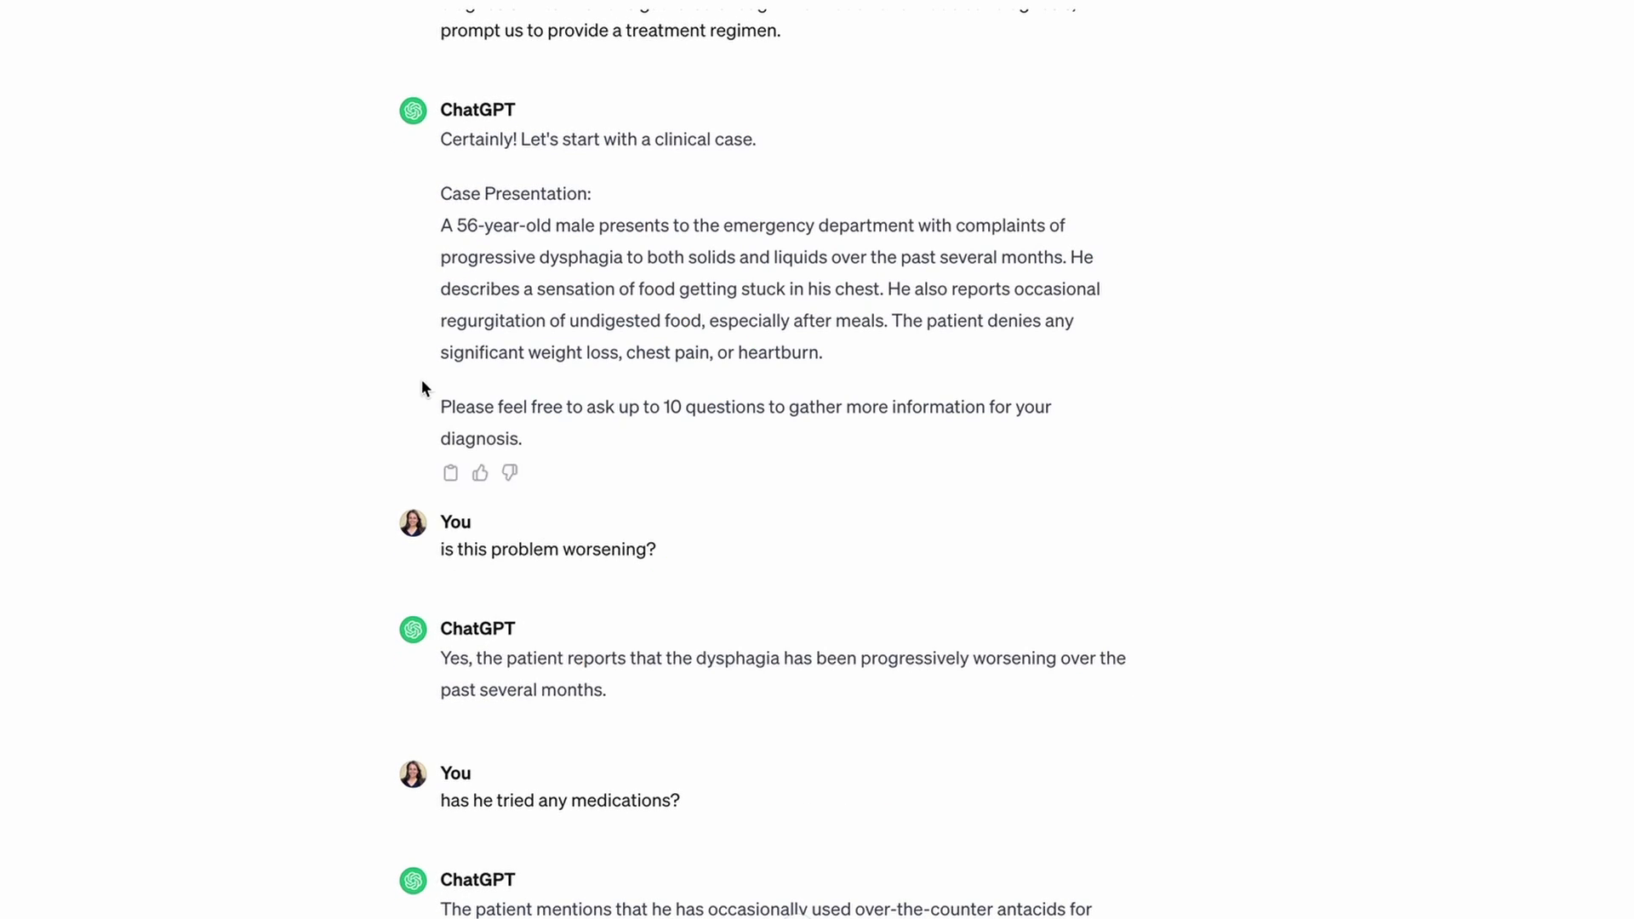
left_click_drag(442, 259, 542, 261)
scroll(789, 545, "down", 2)
scroll(790, 547, "down", 1)
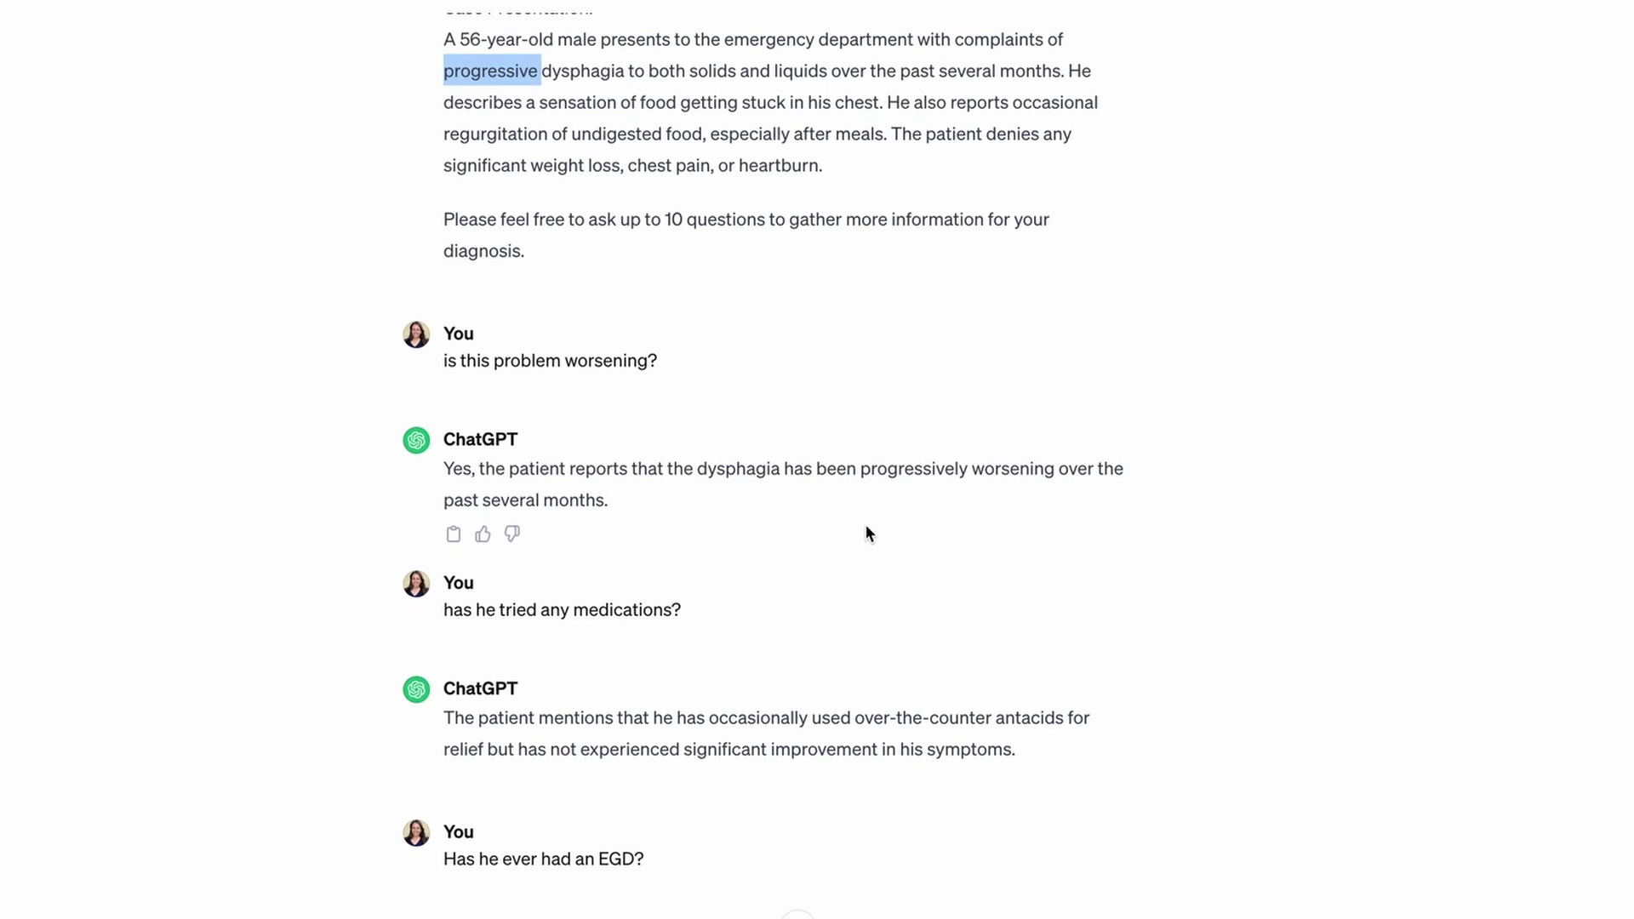
scroll(864, 525, "down", 3)
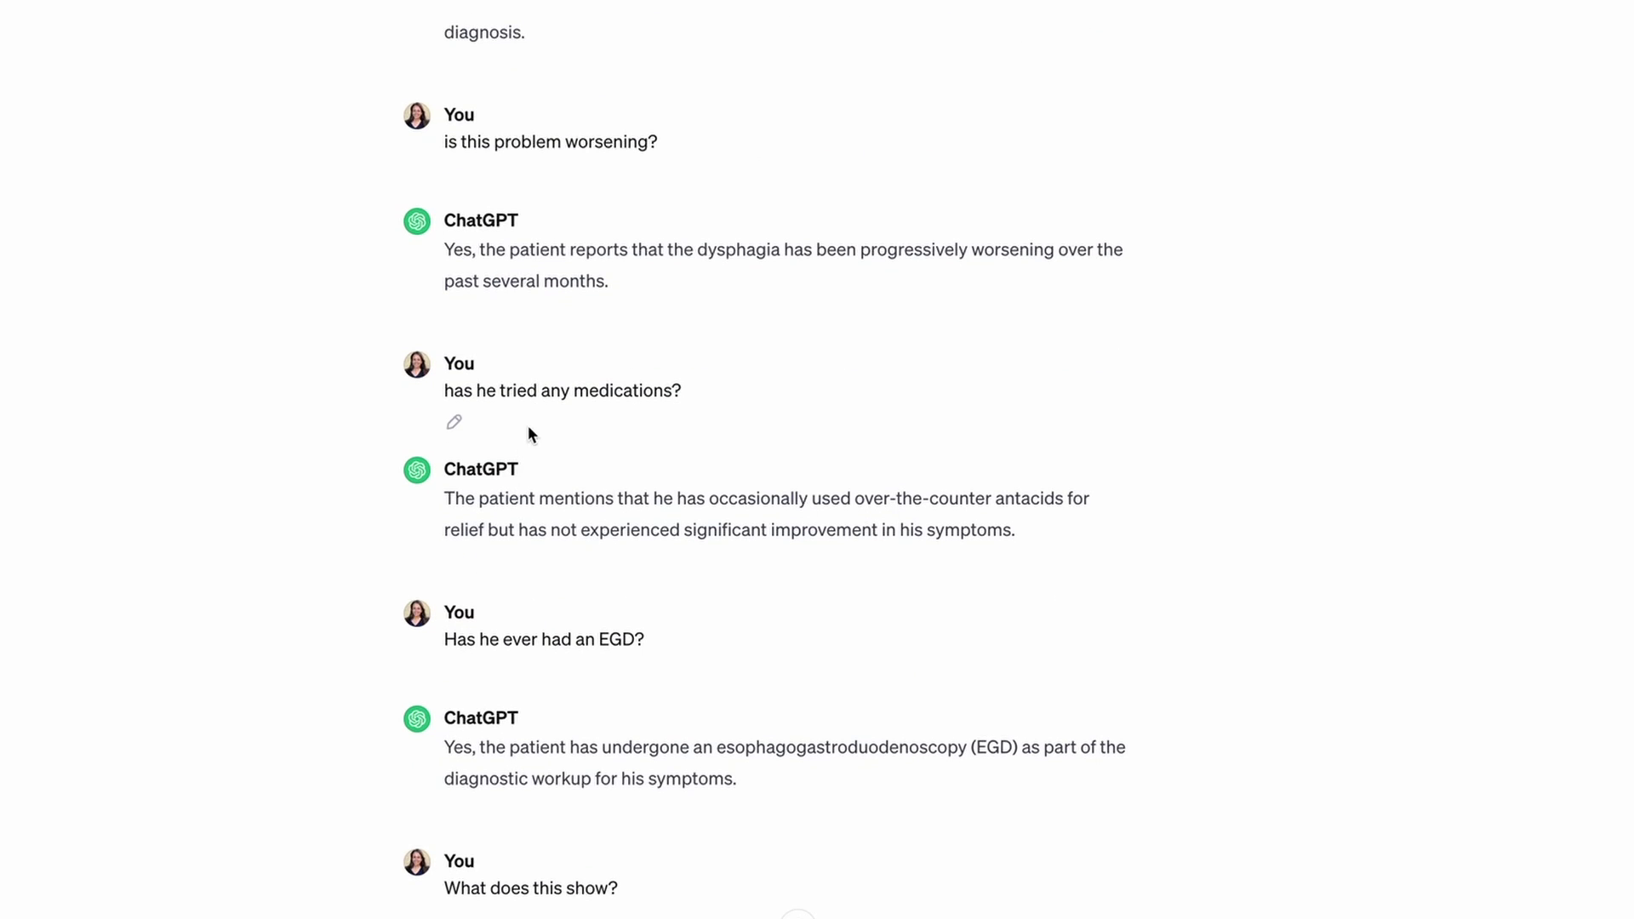
scroll(630, 434, "down", 1)
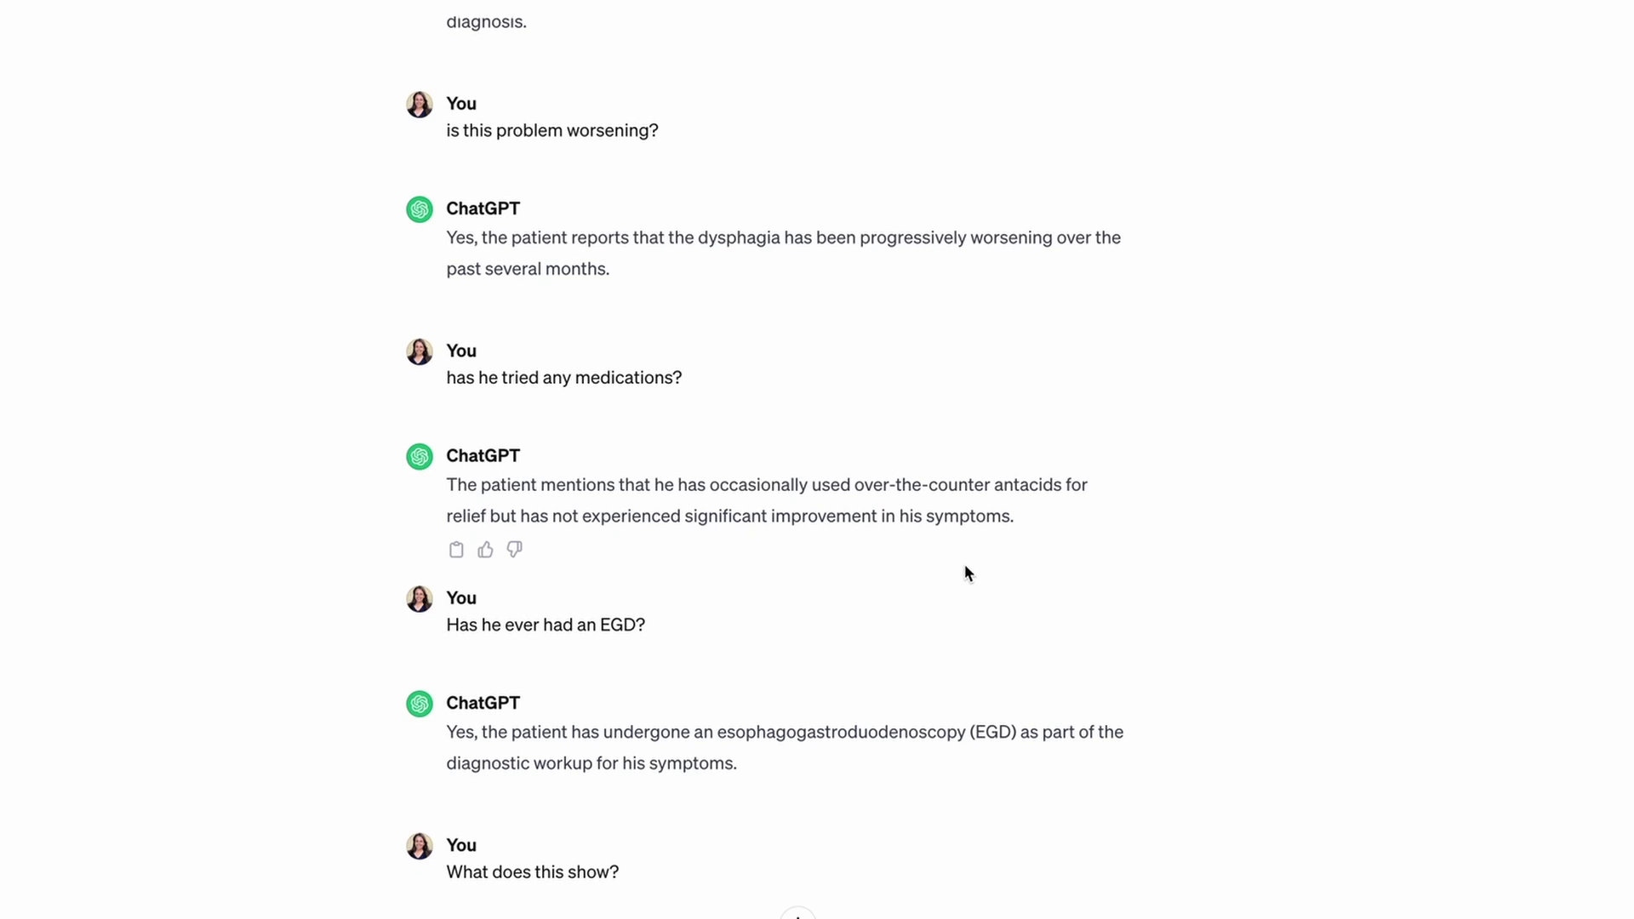
scroll(694, 541, "down", 1)
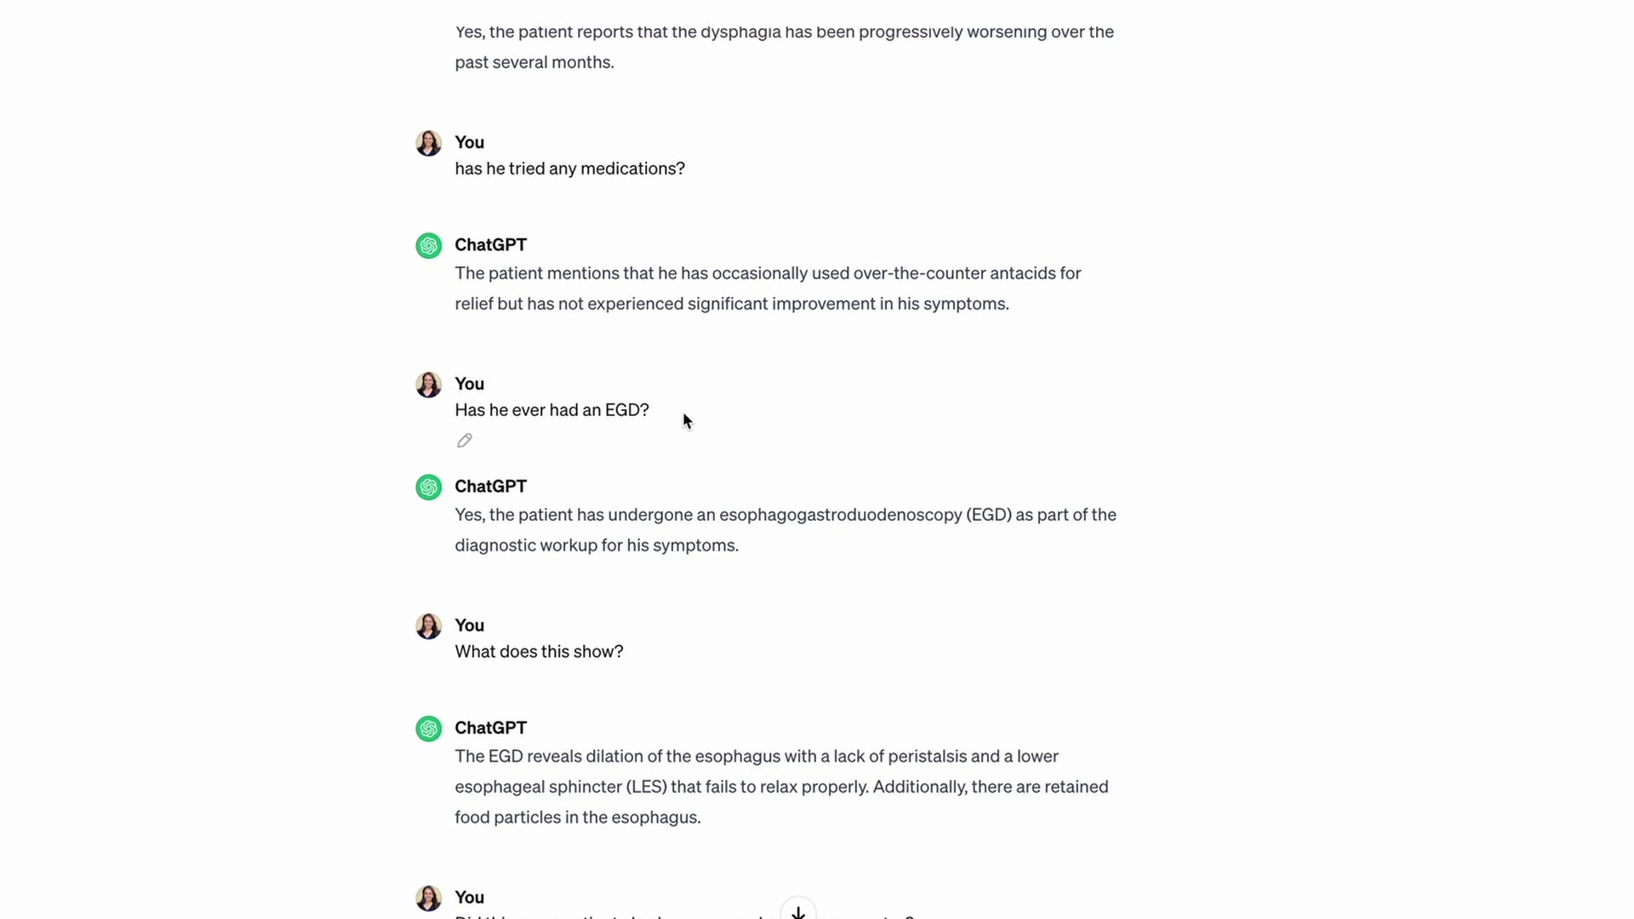
scroll(746, 613, "down", 3)
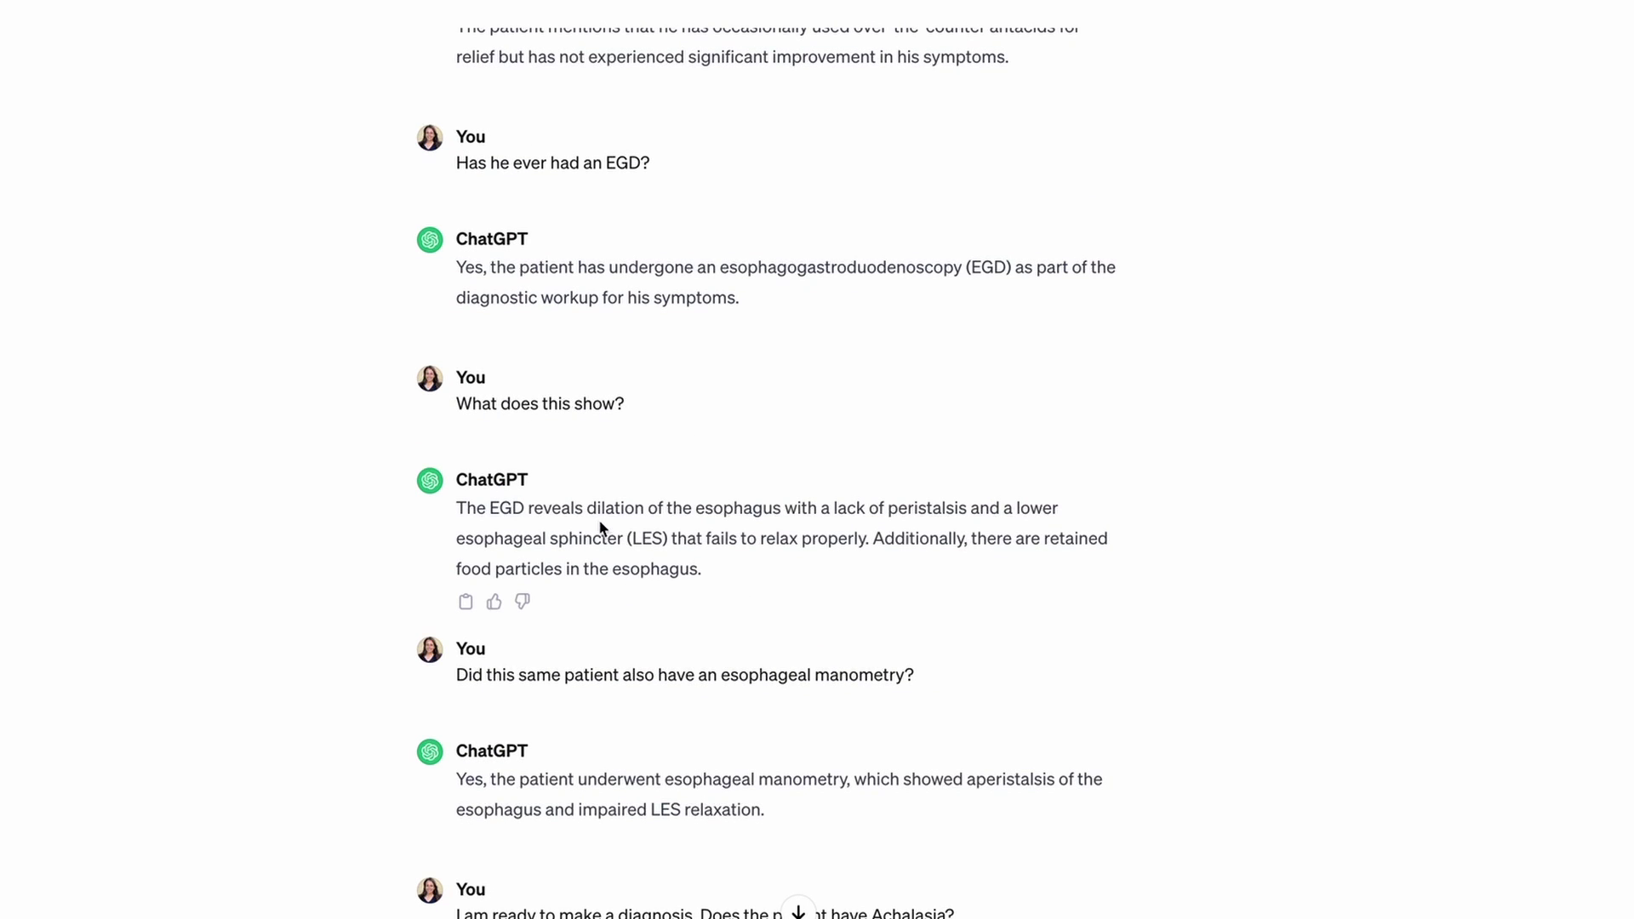
scroll(644, 516, "down", 1)
scroll(644, 516, "down", 1)
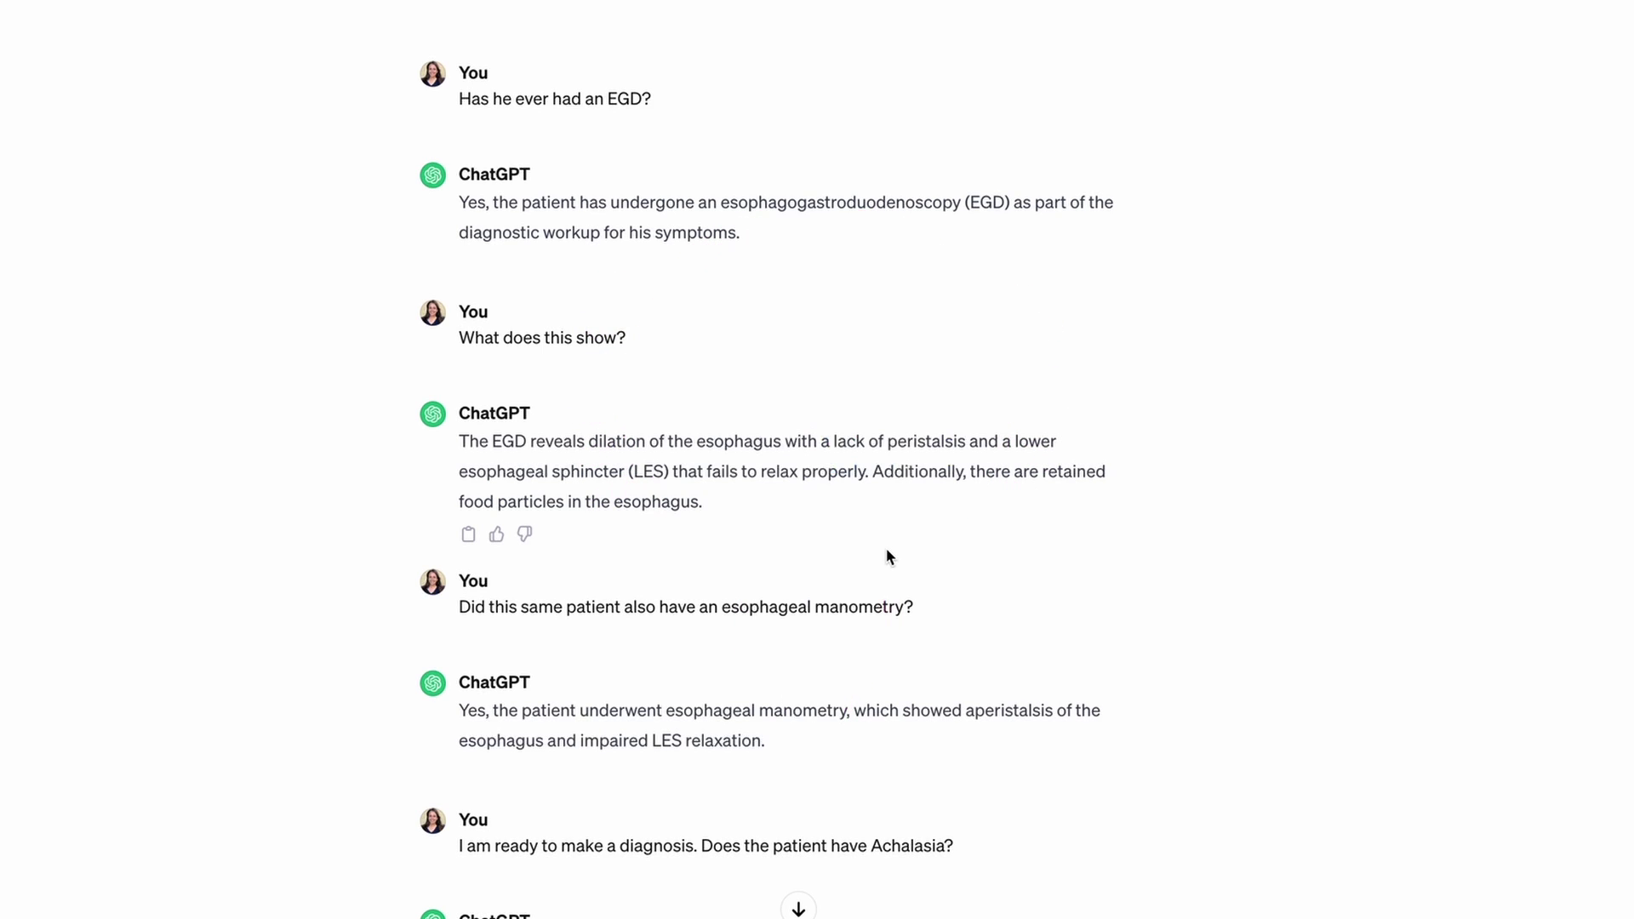
scroll(885, 548, "down", 1)
scroll(888, 557, "down", 1)
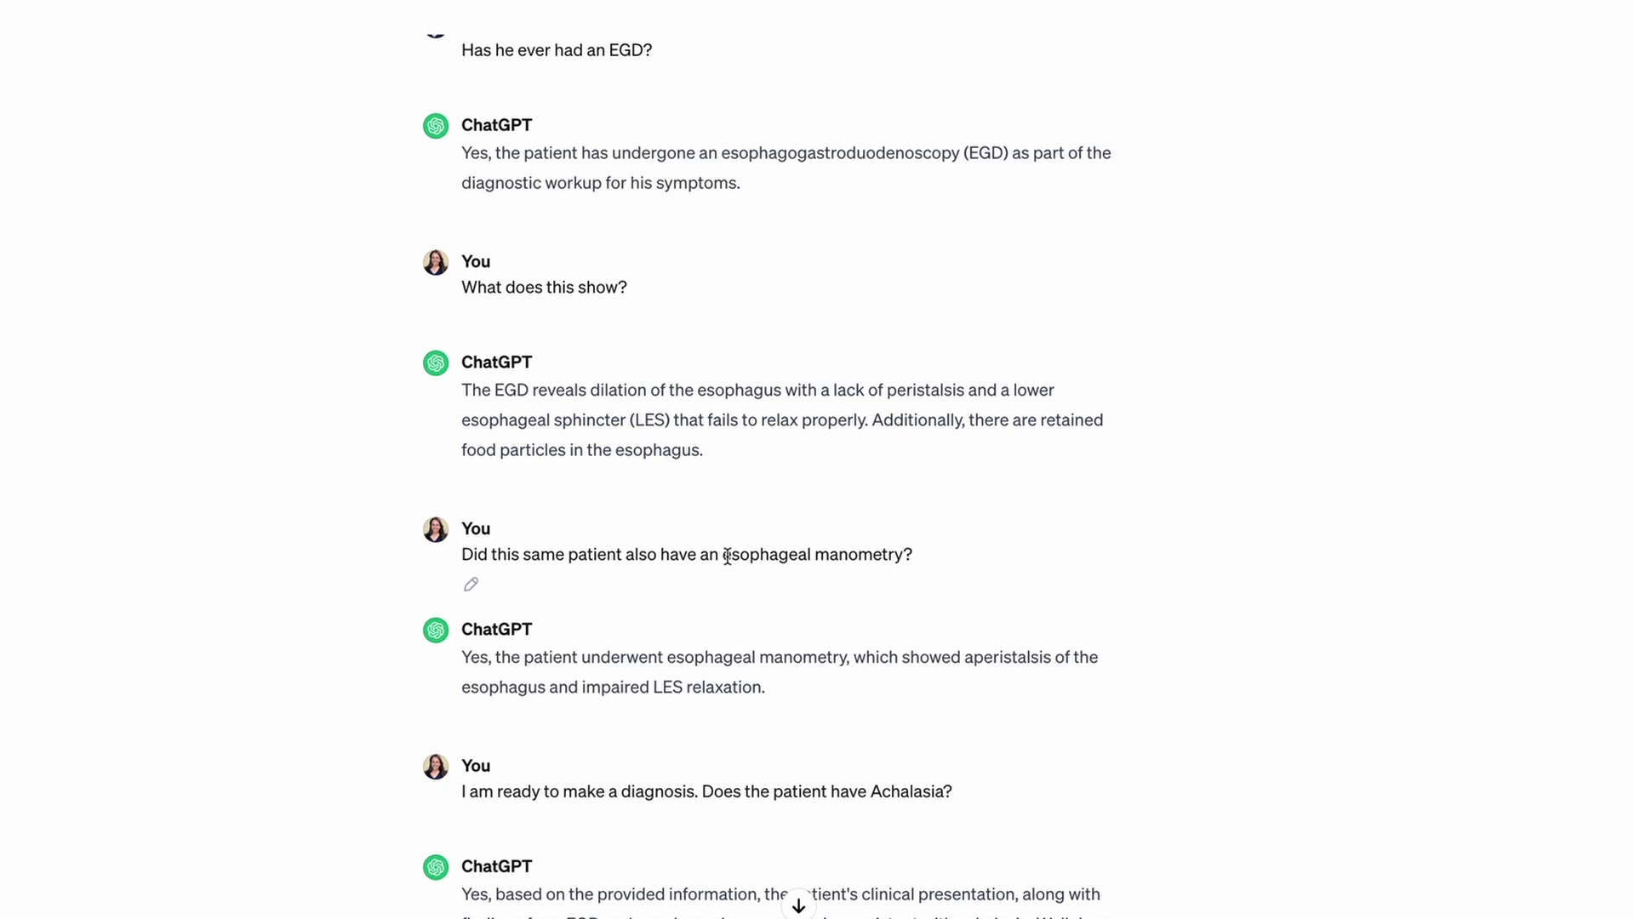
scroll(975, 574, "down", 2)
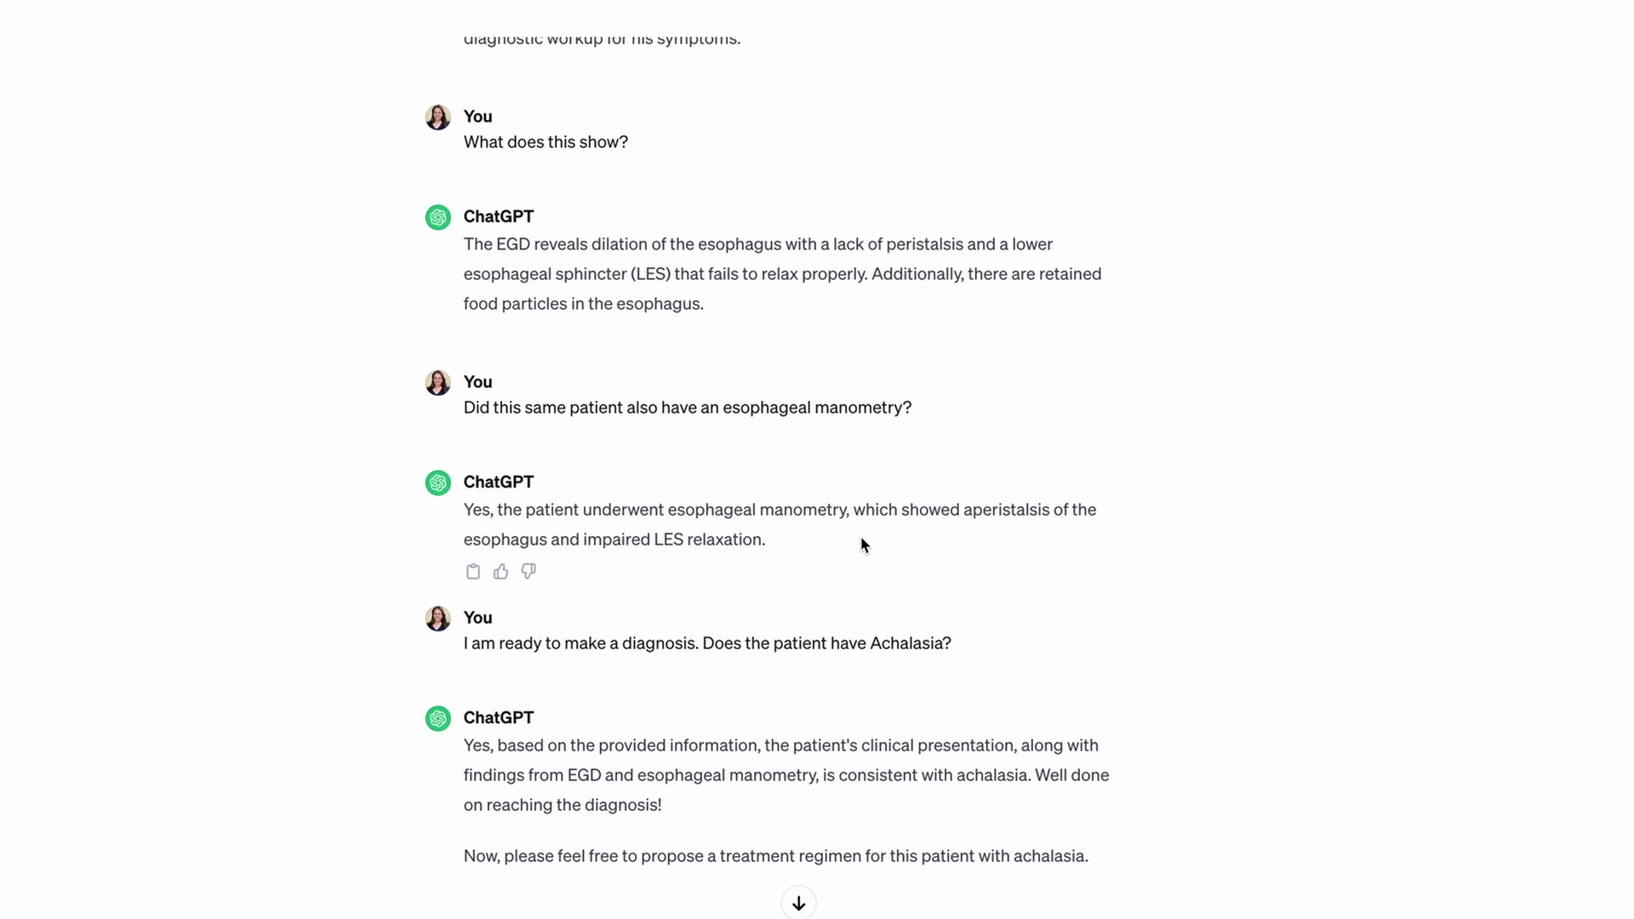
scroll(861, 538, "down", 1)
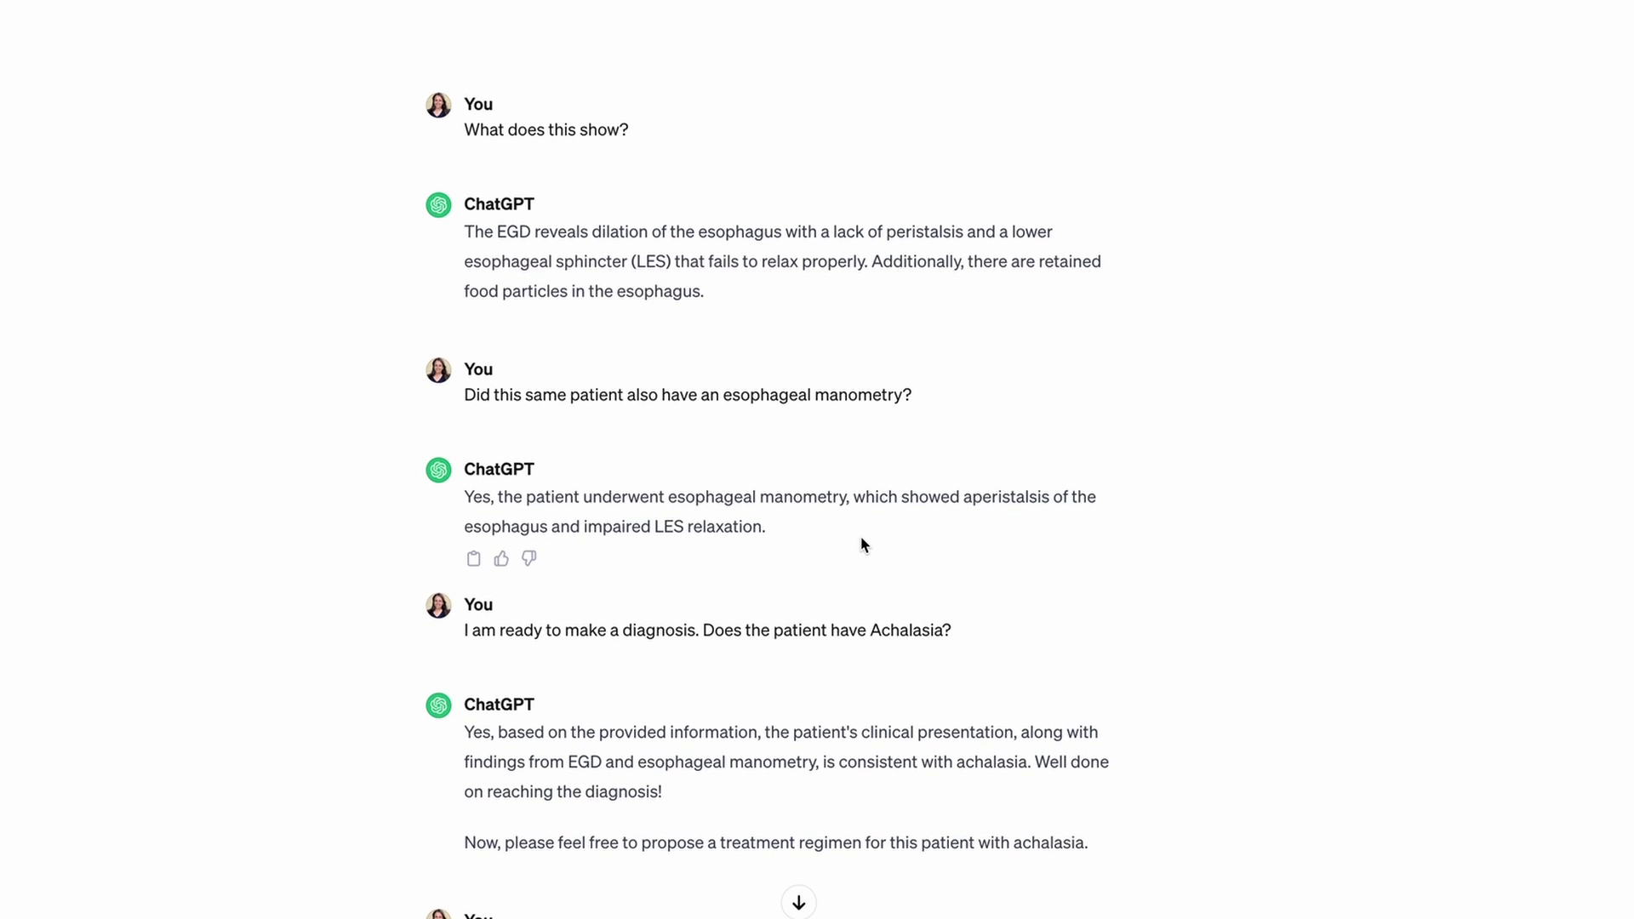
scroll(861, 544, "up", 7)
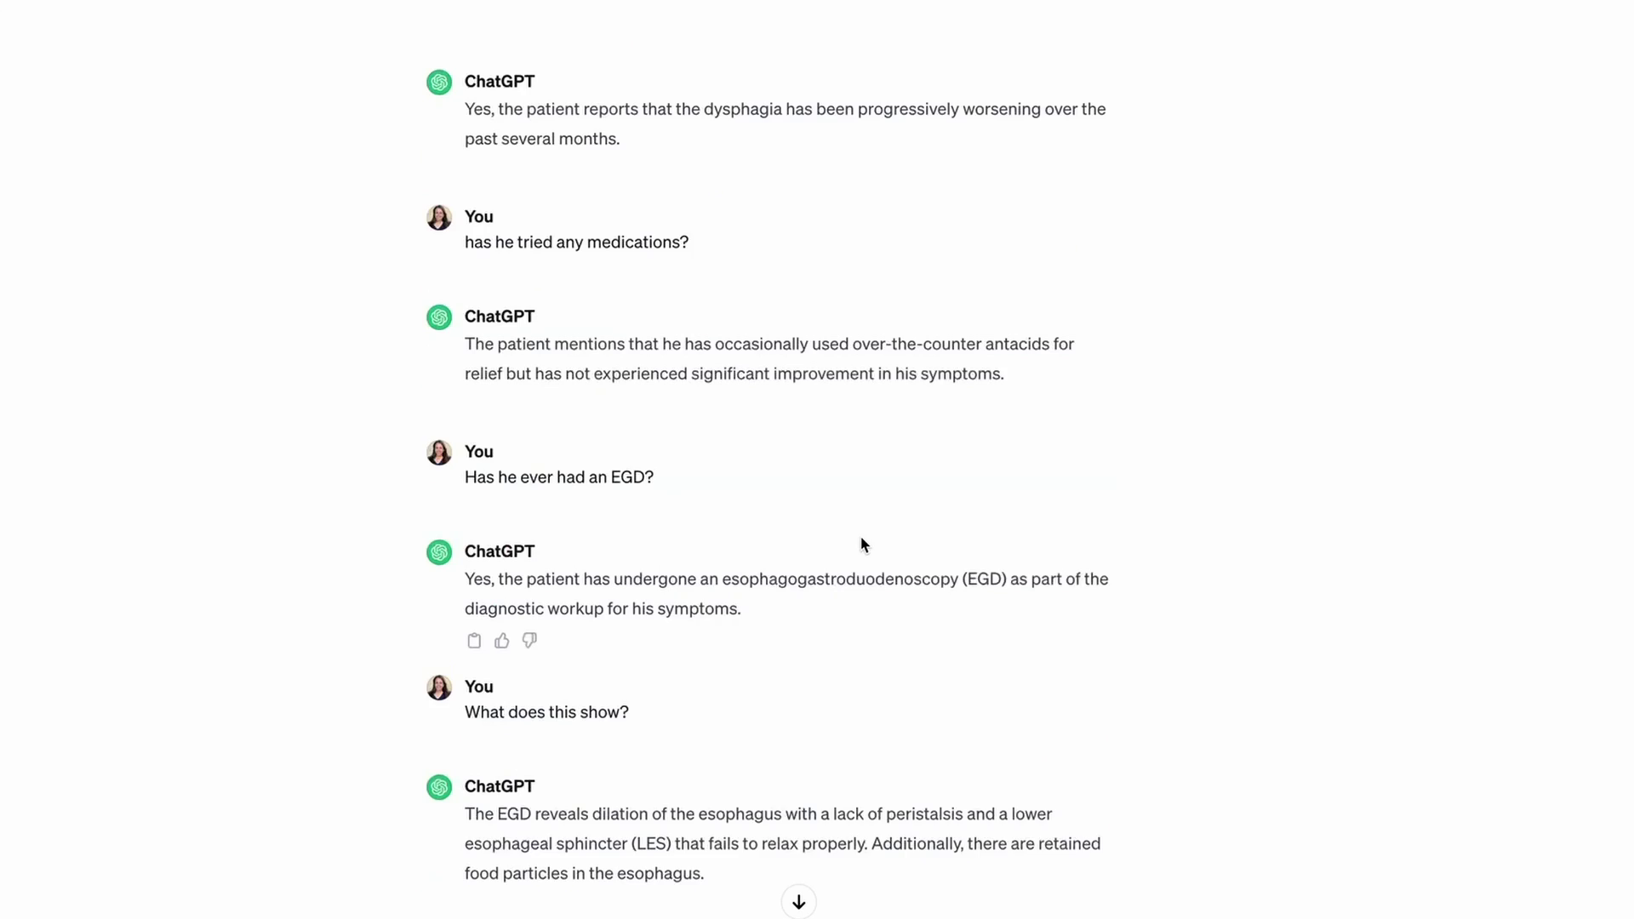
scroll(861, 545, "up", 1)
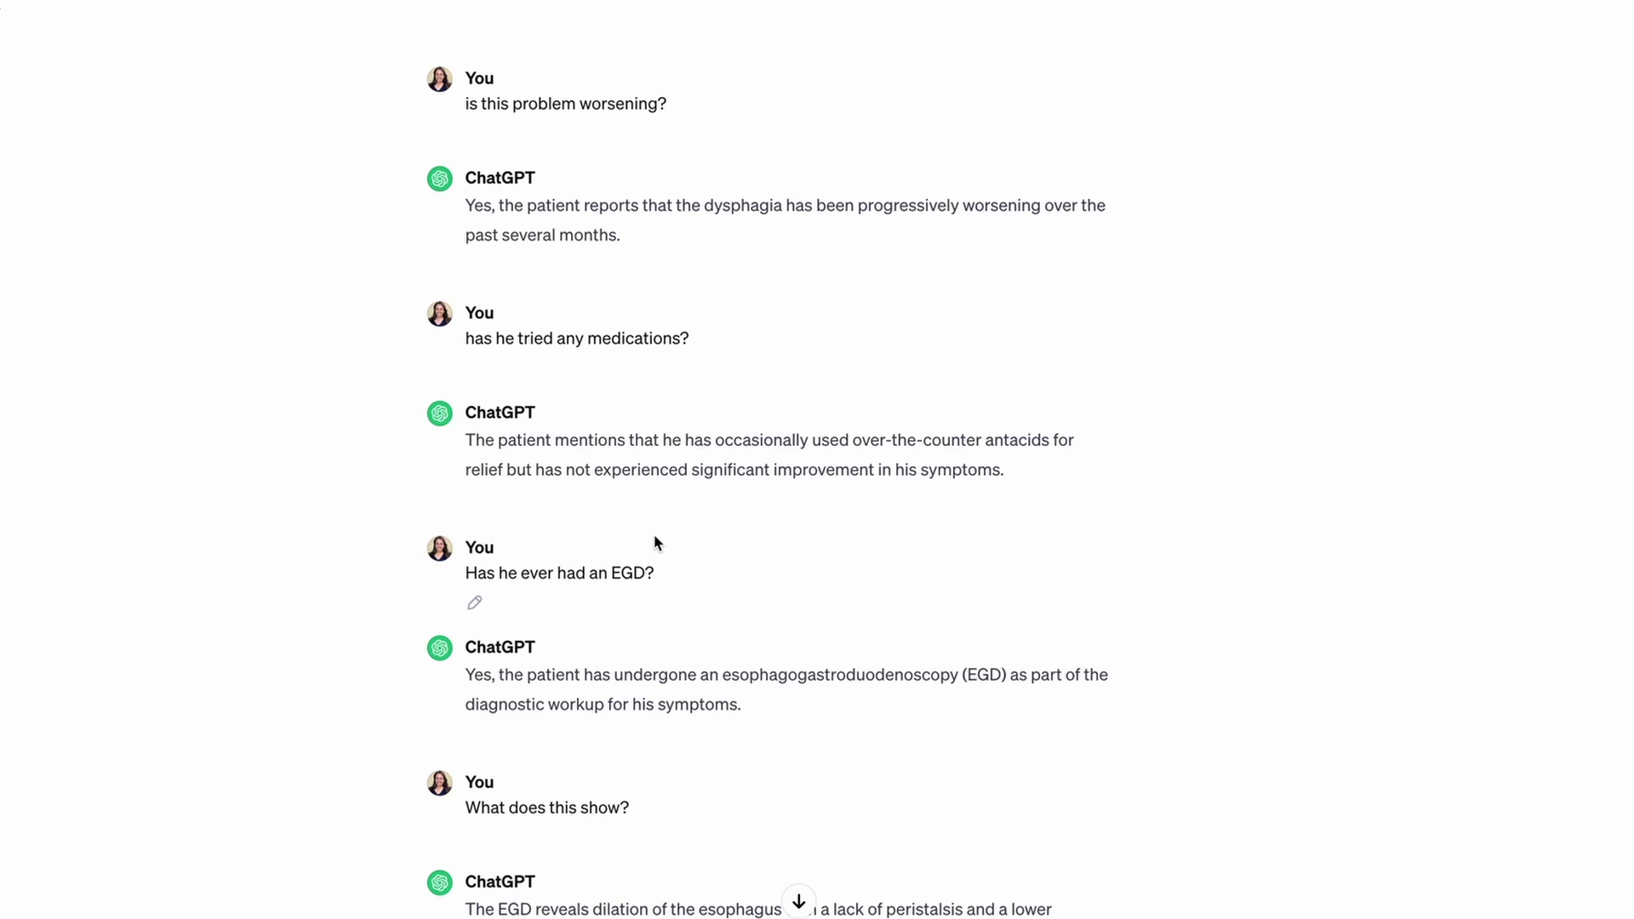
scroll(638, 570, "down", 3)
scroll(765, 579, "down", 4)
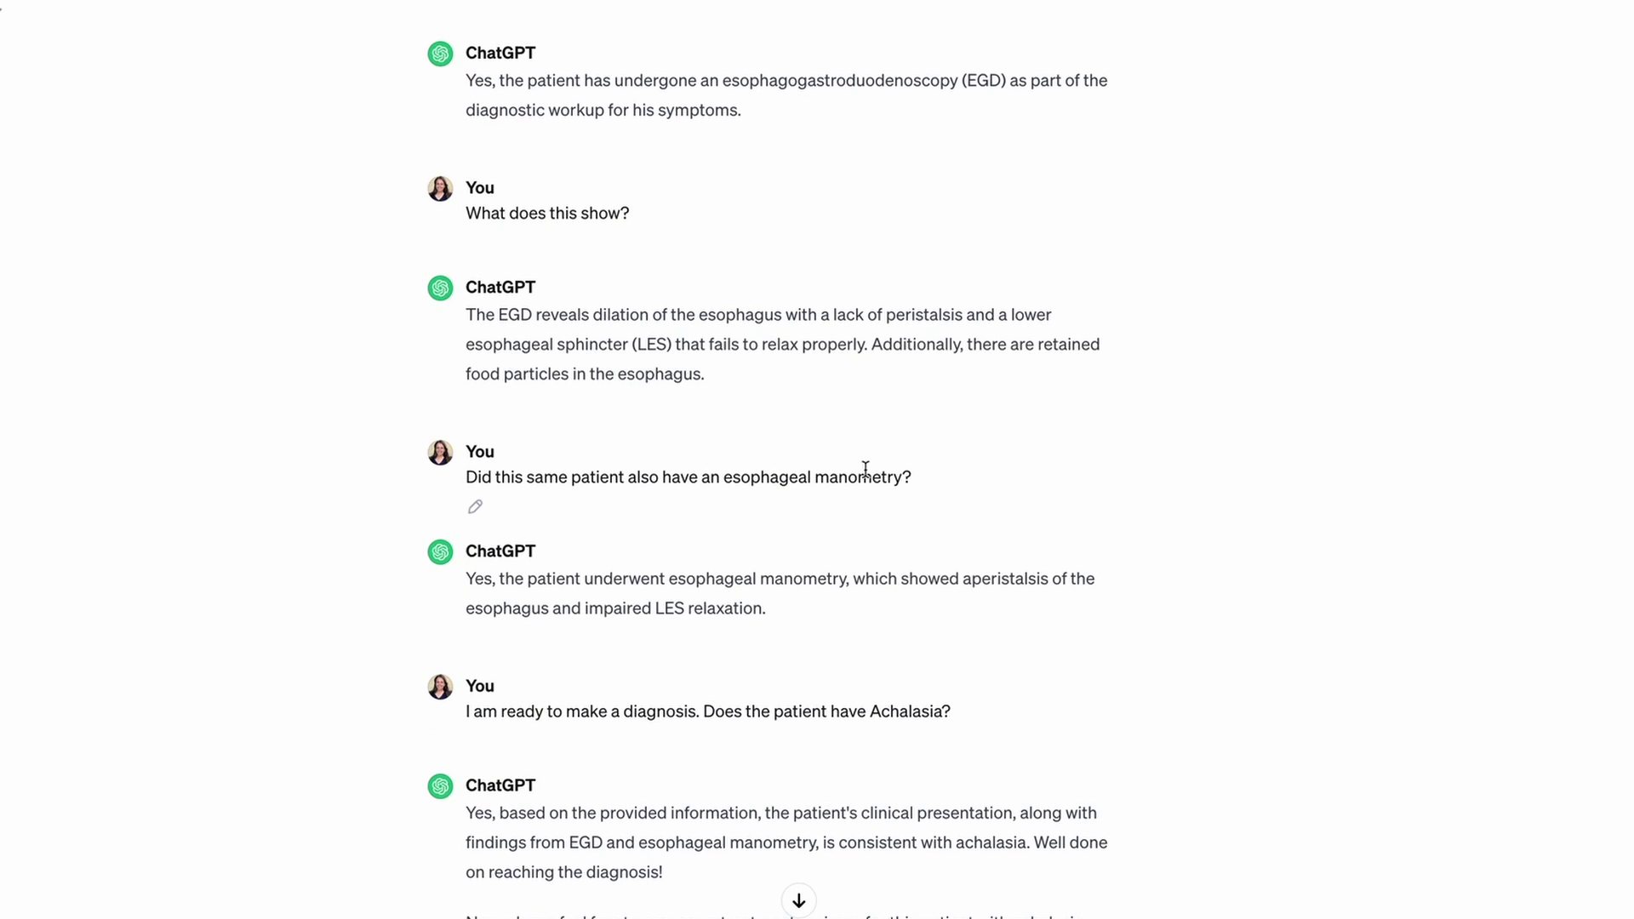
scroll(978, 552, "down", 3)
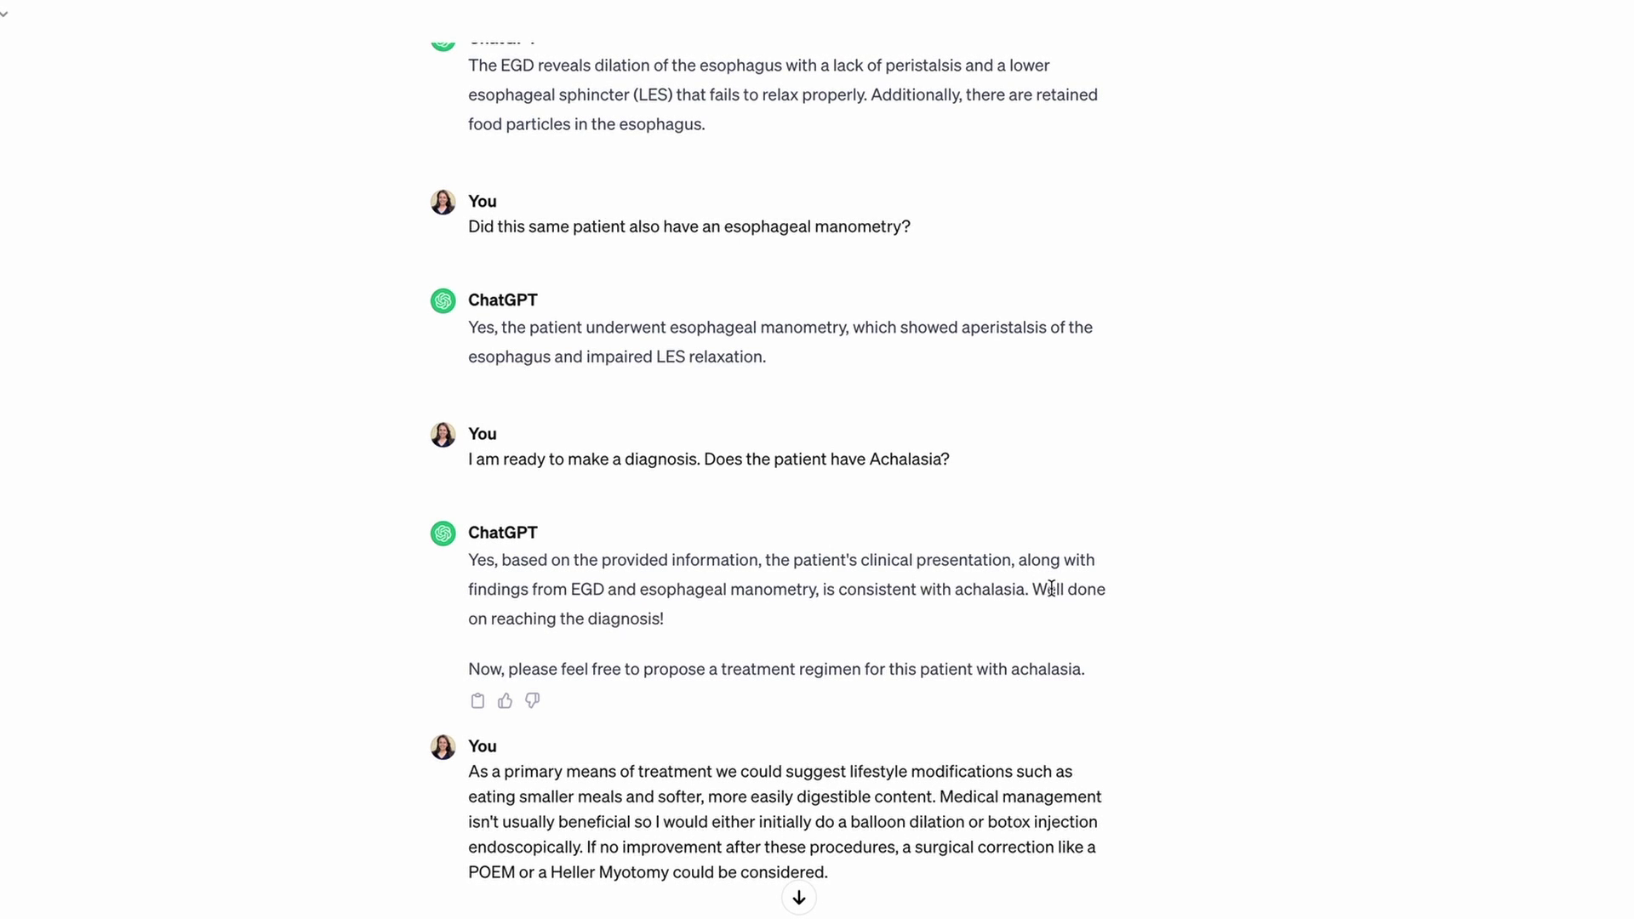
scroll(1051, 588, "down", 1)
scroll(1051, 588, "down", 1)
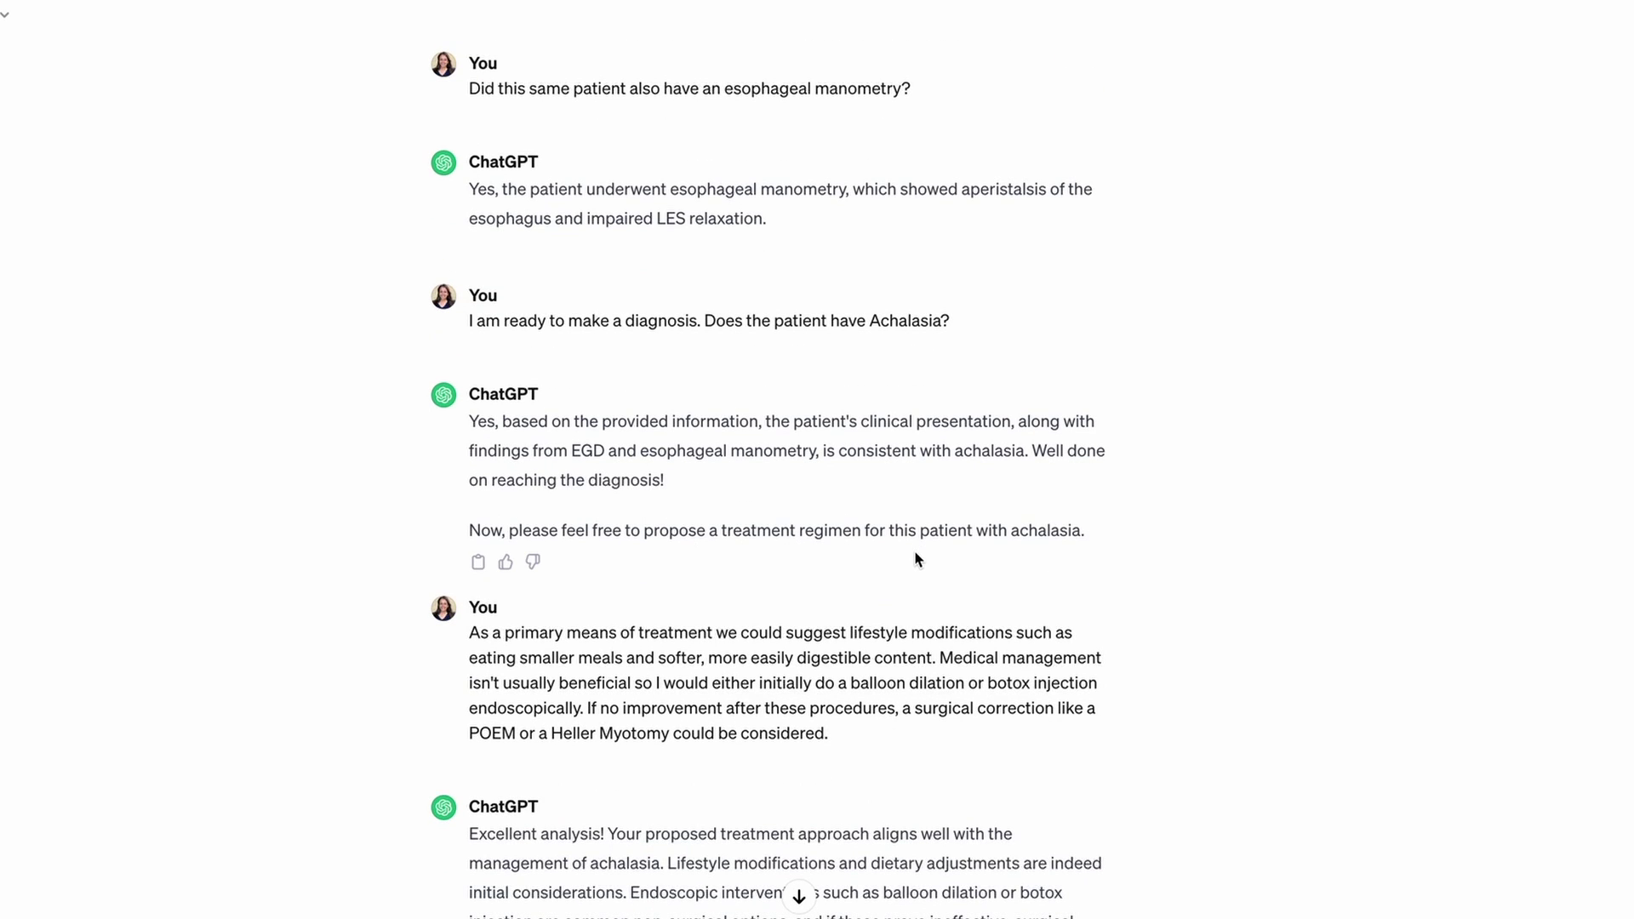
scroll(1059, 593, "down", 3)
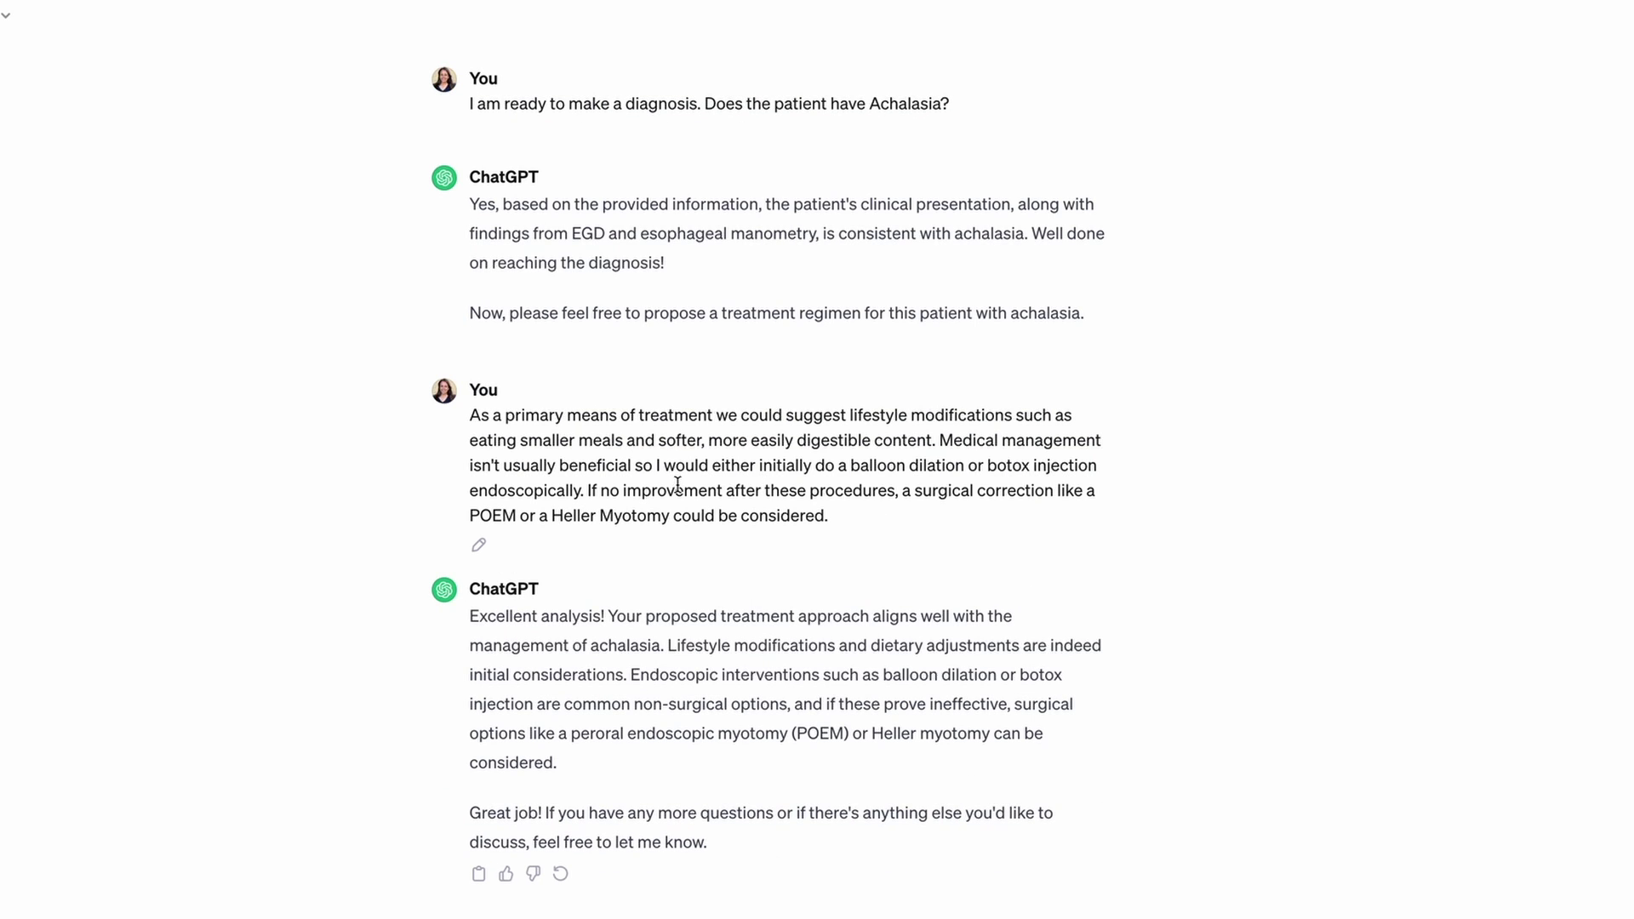